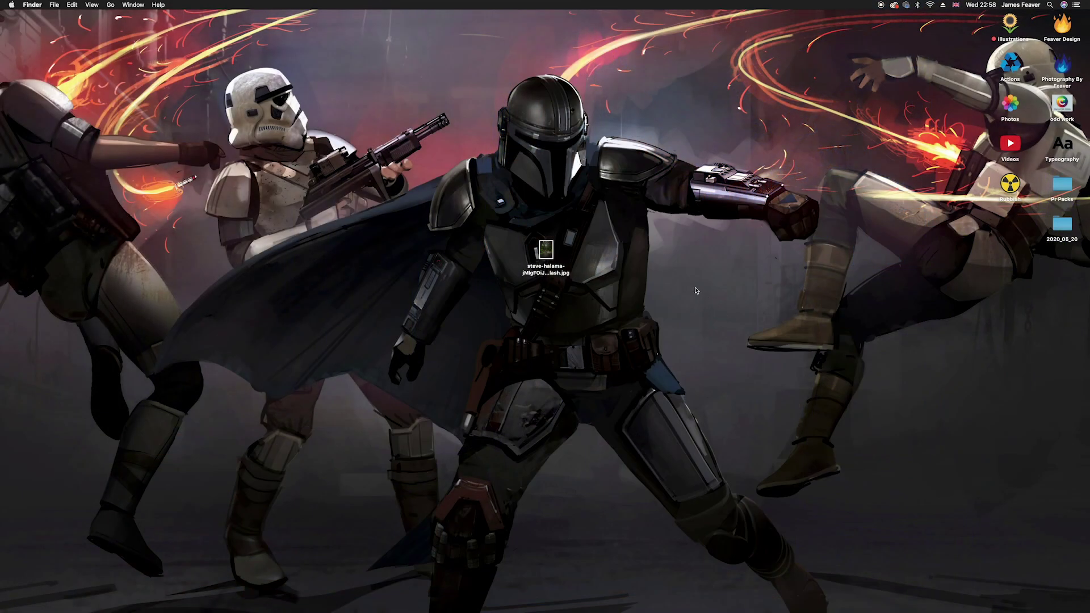
Open the forest path photo from the desktop in Photoshop and duplicate its Background layer
{"action": "double_click", "coordinate": [546, 255]}
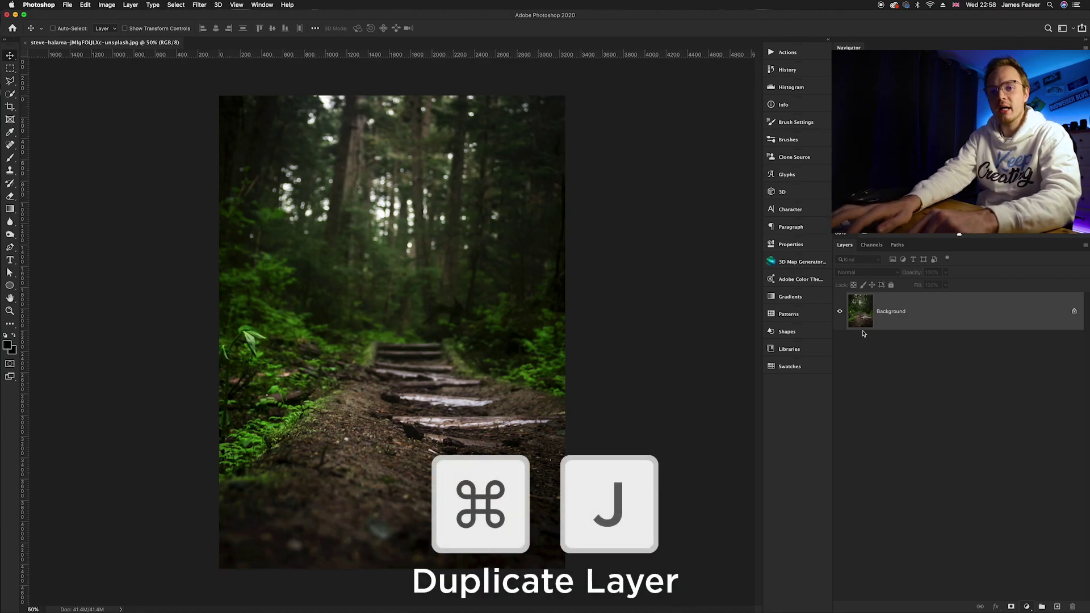
{"action": "key", "text": "super+j"}
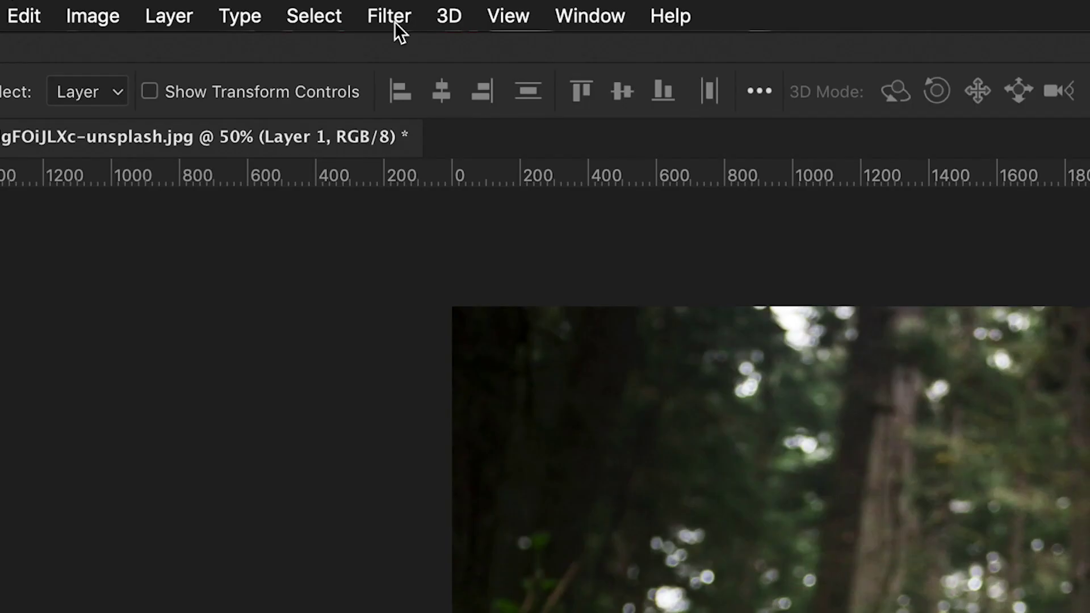
Apply the Crystallize filter to the duplicated layer with a cell size of about 159
{"action": "left_click", "coordinate": [392, 16]}
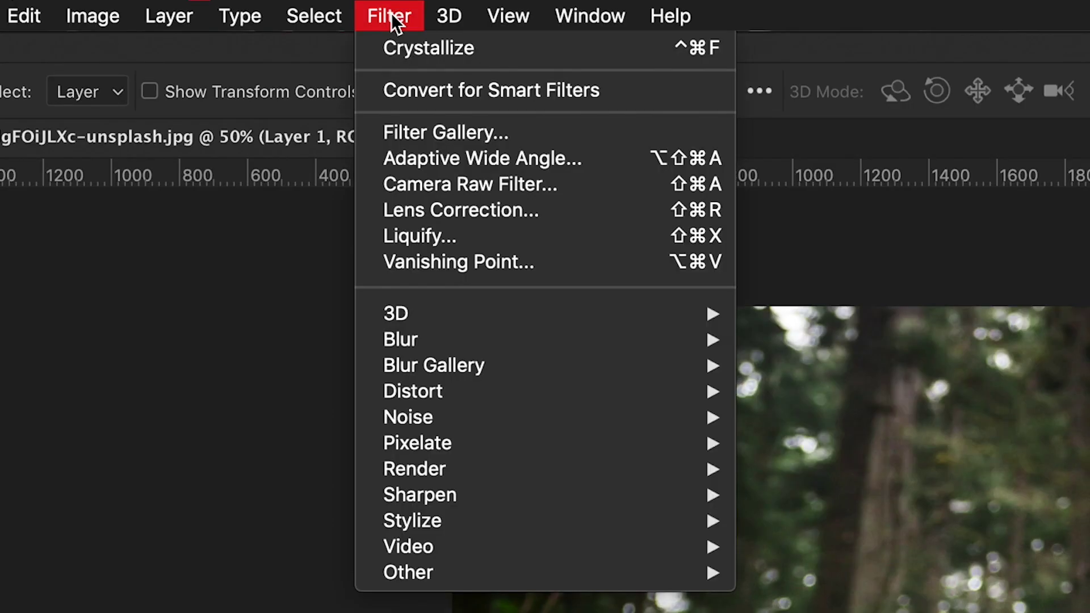
{"action": "mouse_move", "coordinate": [494, 448]}
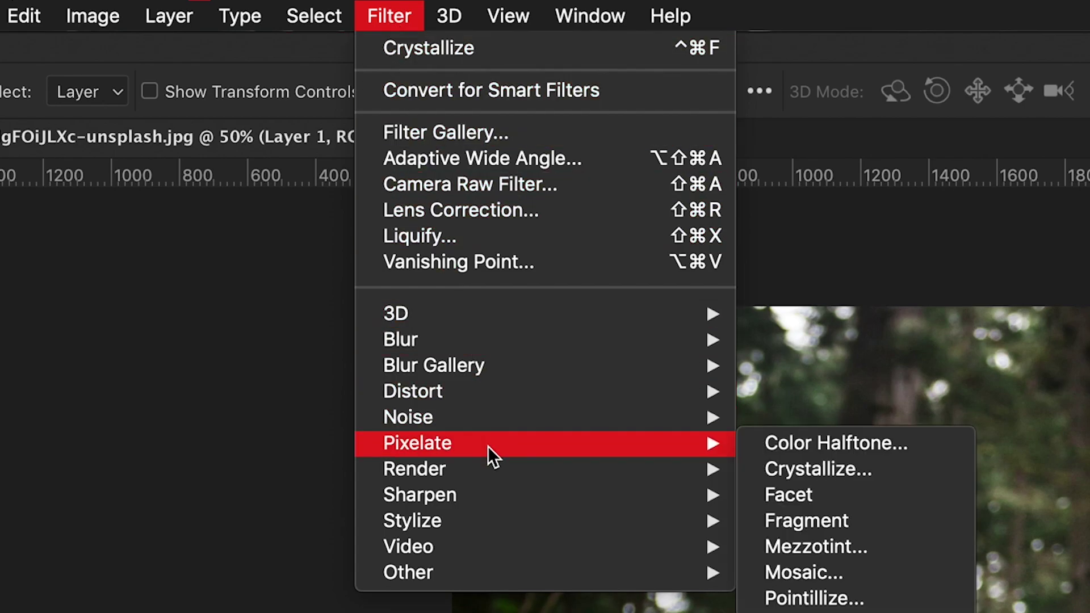
{"action": "left_click", "coordinate": [811, 470]}
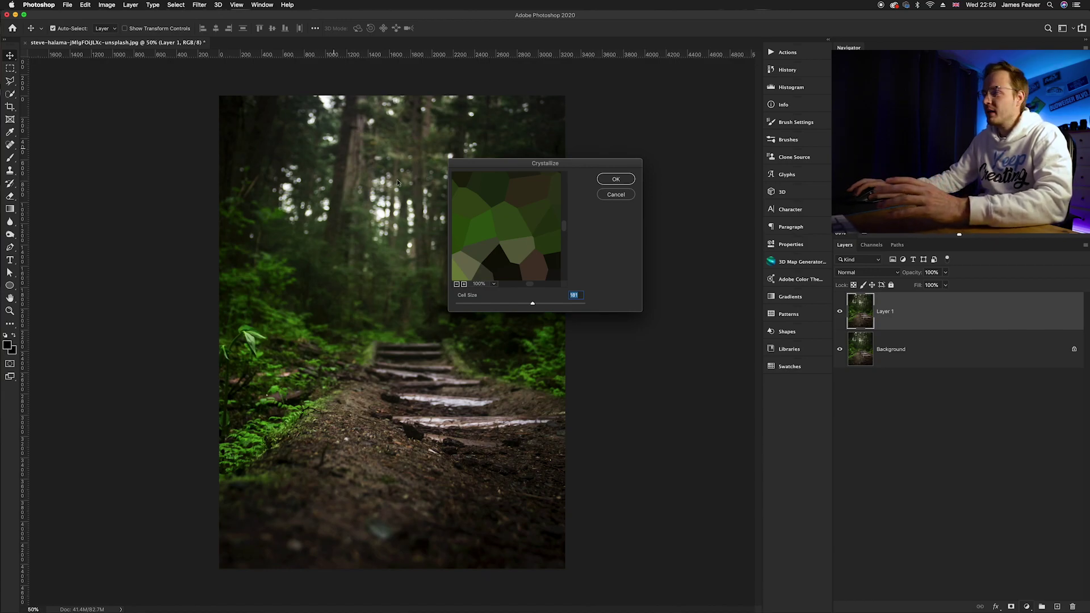
{"action": "left_click_drag", "start_coordinate": [534, 305], "coordinate": [457, 304]}
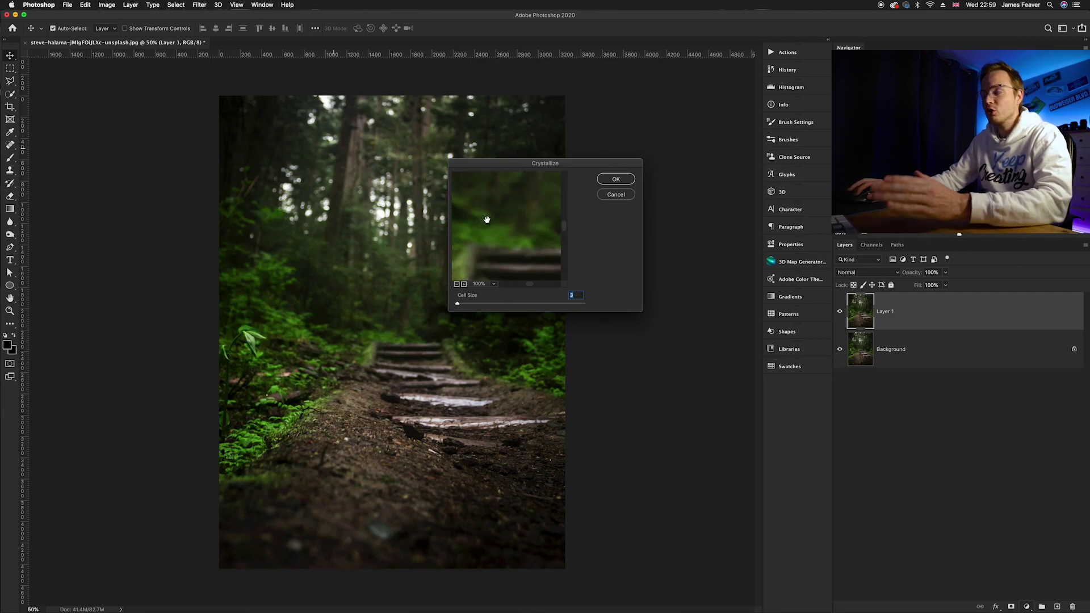
{"action": "left_click_drag", "start_coordinate": [464, 306], "coordinate": [524, 306]}
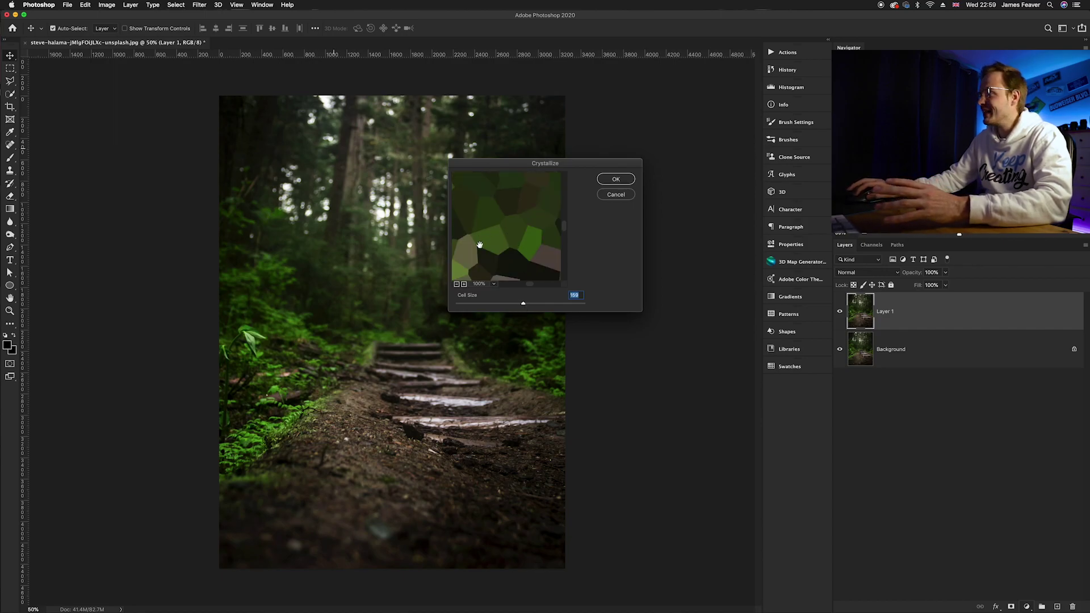
{"action": "left_click_drag", "start_coordinate": [536, 166], "coordinate": [431, 193]}
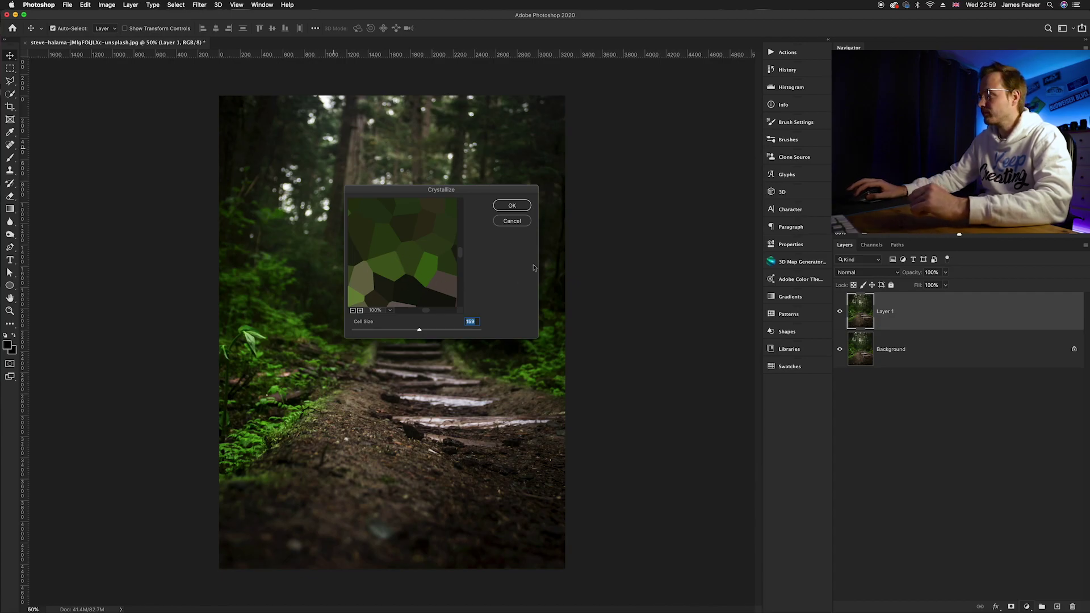
{"action": "left_click", "coordinate": [510, 206]}
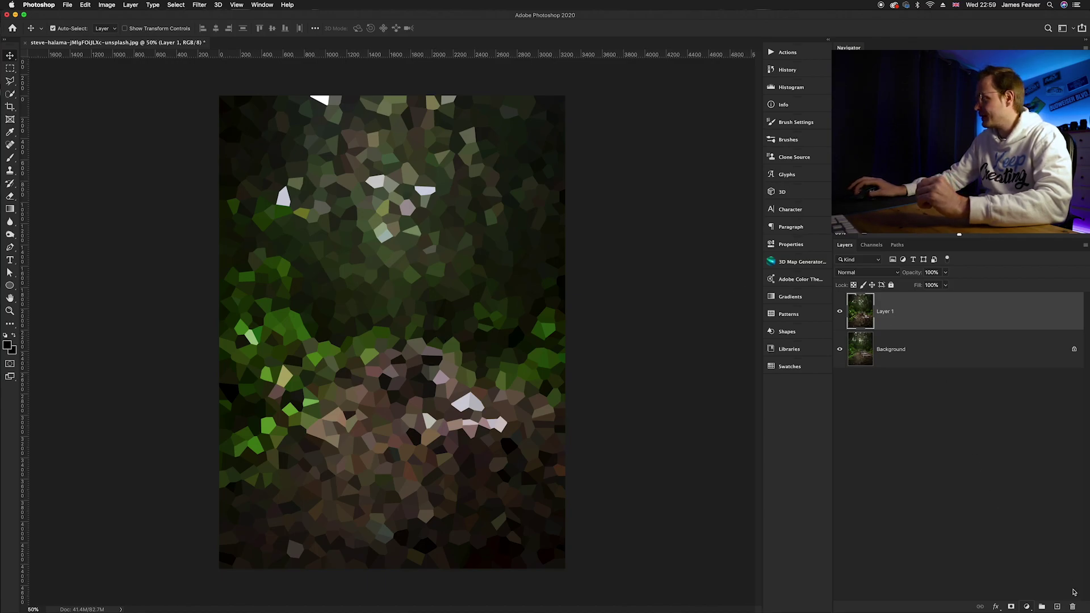
Add an empty layer above the crystallized one and set a hard round brush to about 408 px for painting swatches
{"action": "left_click", "coordinate": [1057, 607]}
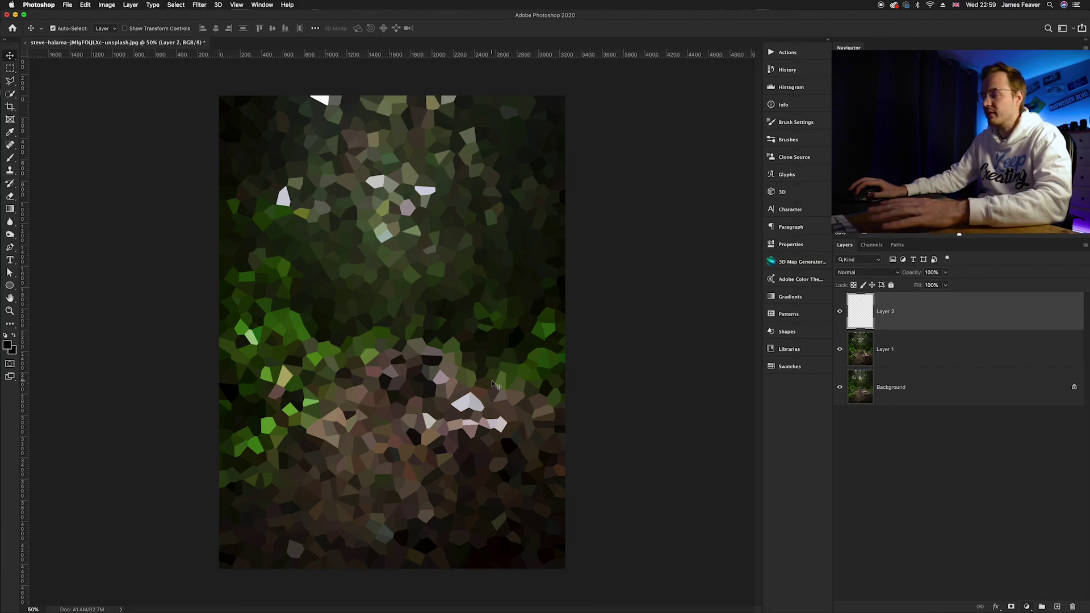
{"action": "left_click", "coordinate": [10, 159]}
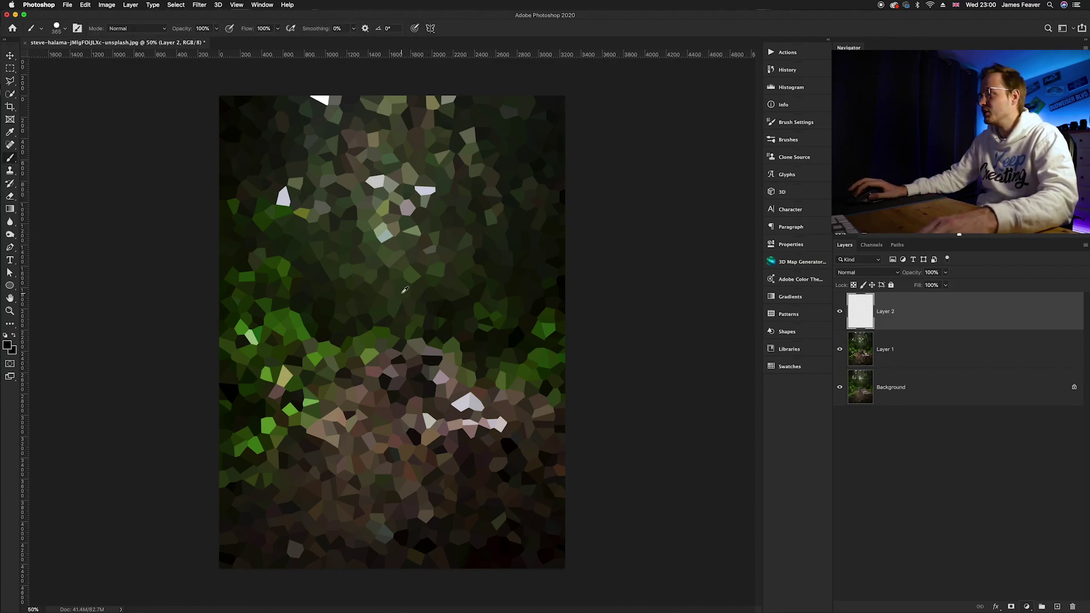
{"action": "scroll", "coordinate": [404, 290], "scroll_direction": "up", "scroll_amount": 5}
{"action": "left_click_drag", "start_coordinate": [425, 421], "coordinate": [421, 388]}
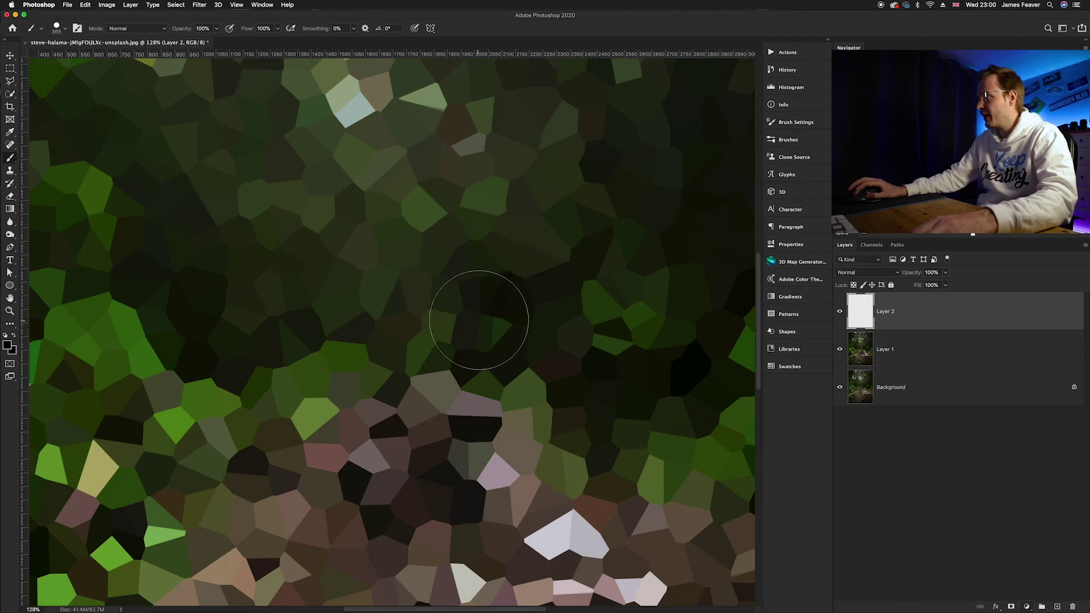
{"action": "left_click_drag", "start_coordinate": [359, 267], "coordinate": [381, 336]}
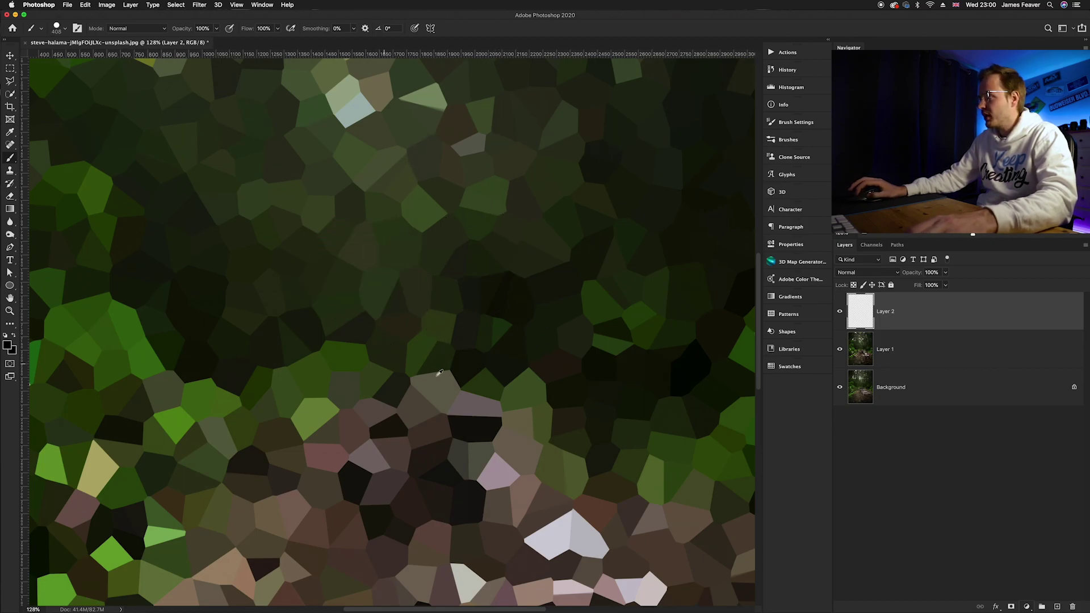
Sample near-black, charcoal and dark green from the crystallized cells, painting each as a vertical swatch side by side on the new layer
{"action": "left_click", "coordinate": [500, 302], "text": "alt"}
{"action": "mouse_move", "coordinate": [272, 267]}
{"action": "left_mouse_down"}
{"action": "mouse_move", "coordinate": [260, 303]}
{"action": "mouse_move", "coordinate": [265, 257]}
{"action": "left_mouse_up"}
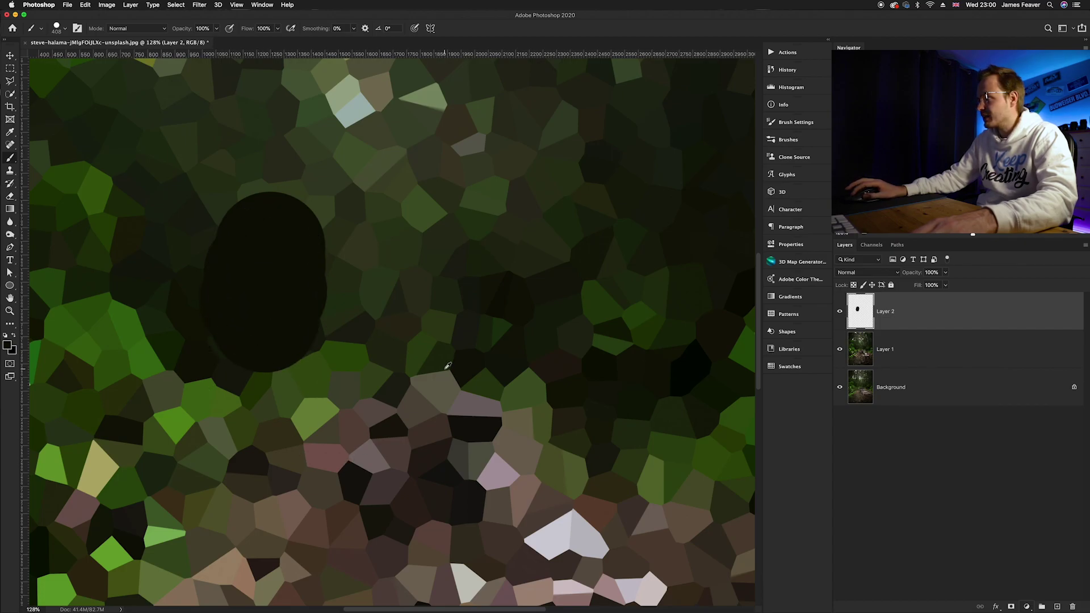
{"action": "left_click", "coordinate": [463, 334], "text": "alt"}
{"action": "mouse_move", "coordinate": [324, 256]}
{"action": "left_mouse_down"}
{"action": "mouse_move", "coordinate": [334, 335]}
{"action": "mouse_move", "coordinate": [338, 249]}
{"action": "mouse_move", "coordinate": [337, 286]}
{"action": "left_mouse_up"}
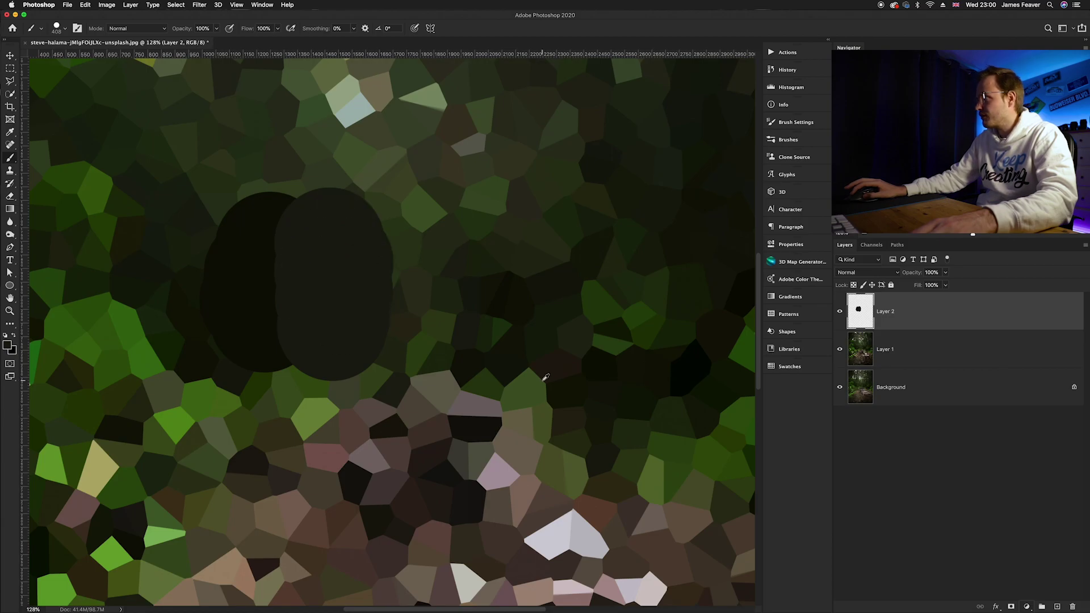
{"action": "left_click", "coordinate": [587, 224], "text": "alt"}
{"action": "left_click_drag", "start_coordinate": [386, 233], "coordinate": [396, 343]}
Sample two bright greens from the foliage cells and paint them as overlapping vertical swatches beside the dark ones
{"action": "left_click", "coordinate": [133, 324], "text": "alt"}
{"action": "left_click_drag", "start_coordinate": [462, 214], "coordinate": [462, 353]}
{"action": "left_click", "coordinate": [150, 356], "text": "alt"}
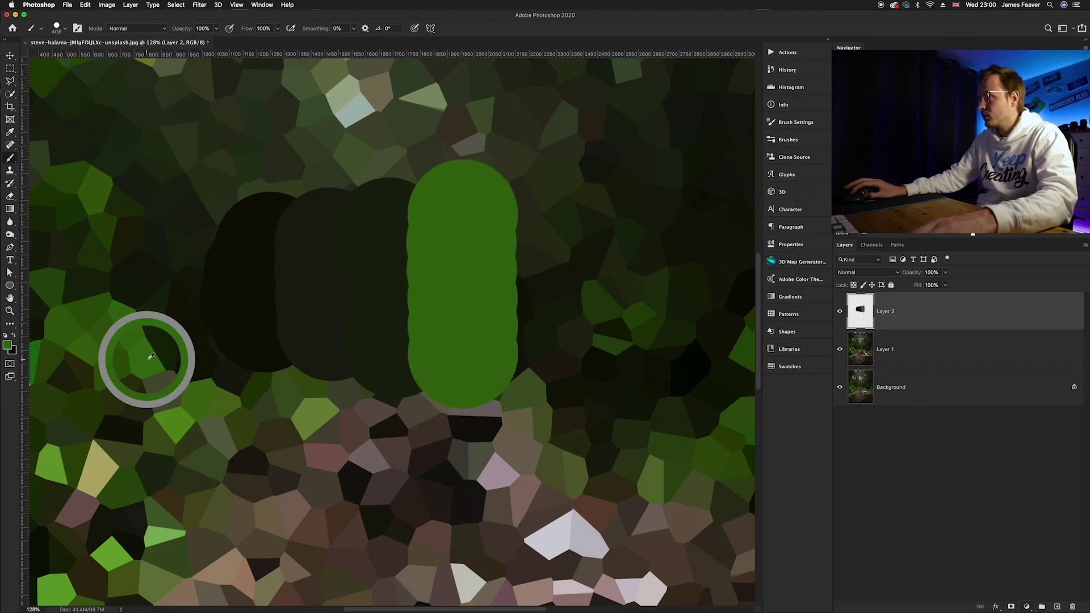
{"action": "left_click_drag", "start_coordinate": [543, 222], "coordinate": [544, 332]}
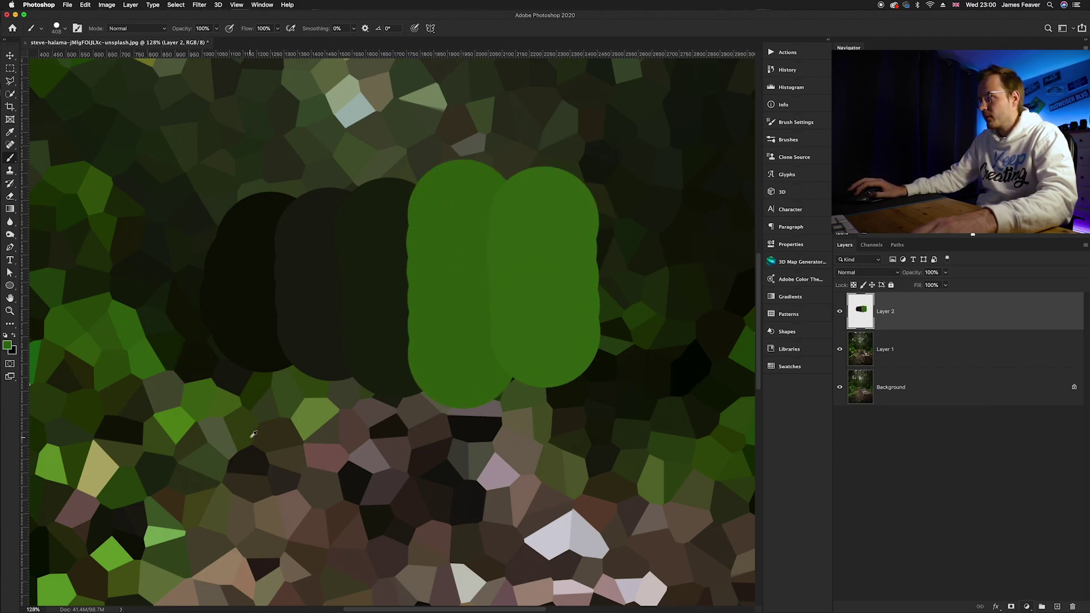
Sample grey-mauve, dusty pink and pale lavender from the path cells and paint three more vertical swatches completing the row
{"action": "left_click", "coordinate": [492, 412], "text": "alt"}
{"action": "left_click_drag", "start_coordinate": [599, 227], "coordinate": [605, 337]}
{"action": "scroll", "coordinate": [469, 329], "scroll_direction": "right", "scroll_amount": 5}
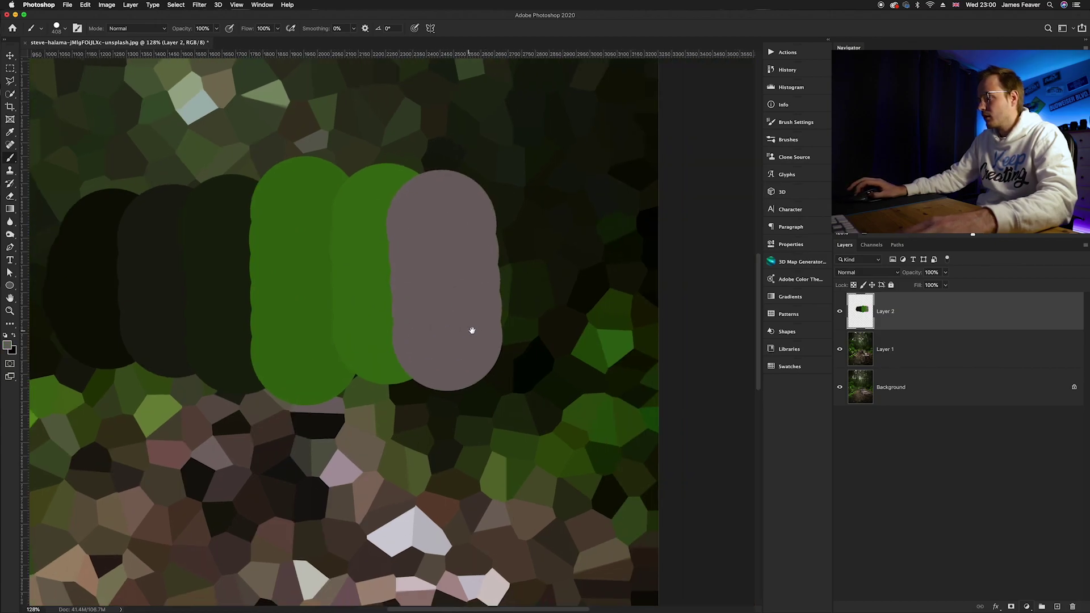
{"action": "left_click", "coordinate": [348, 464], "text": "alt"}
{"action": "left_click_drag", "start_coordinate": [511, 211], "coordinate": [511, 321]}
{"action": "left_click", "coordinate": [391, 544], "text": "alt"}
{"action": "left_click_drag", "start_coordinate": [572, 206], "coordinate": [573, 347]}
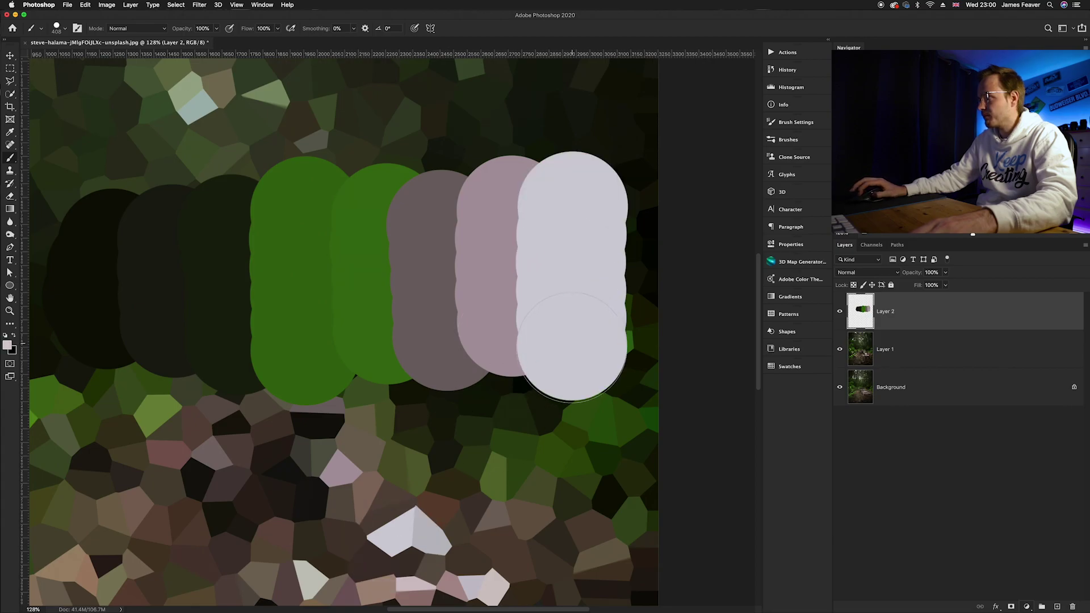
Delete the crystallized layer, keeping the painted swatches above the original photo
{"action": "left_click_drag", "start_coordinate": [328, 331], "coordinate": [479, 340]}
{"action": "key", "text": "v"}
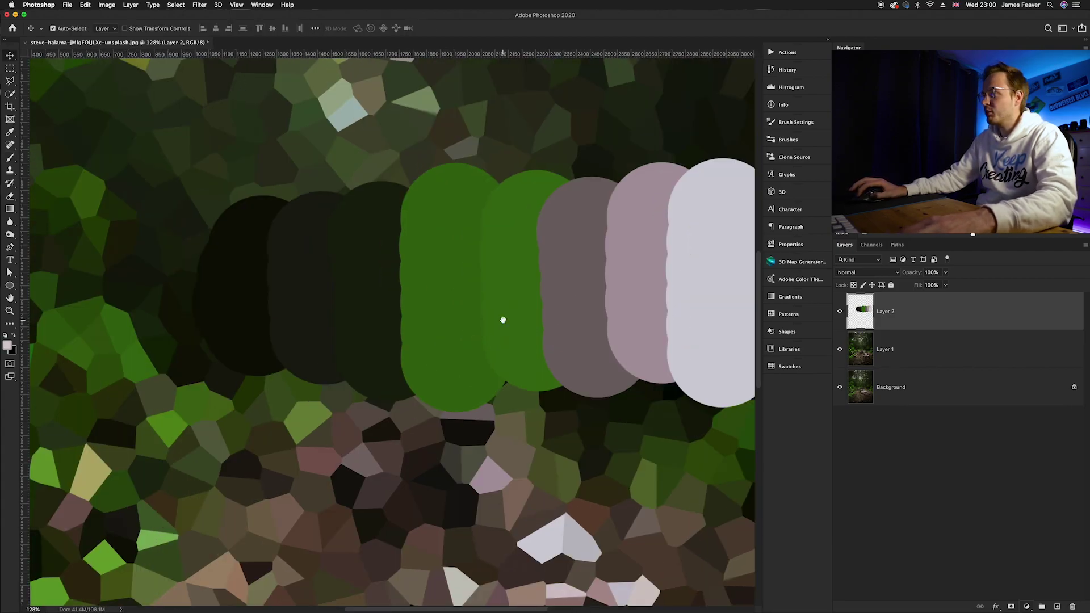
{"action": "scroll", "coordinate": [397, 319], "scroll_direction": "right", "scroll_amount": 1}
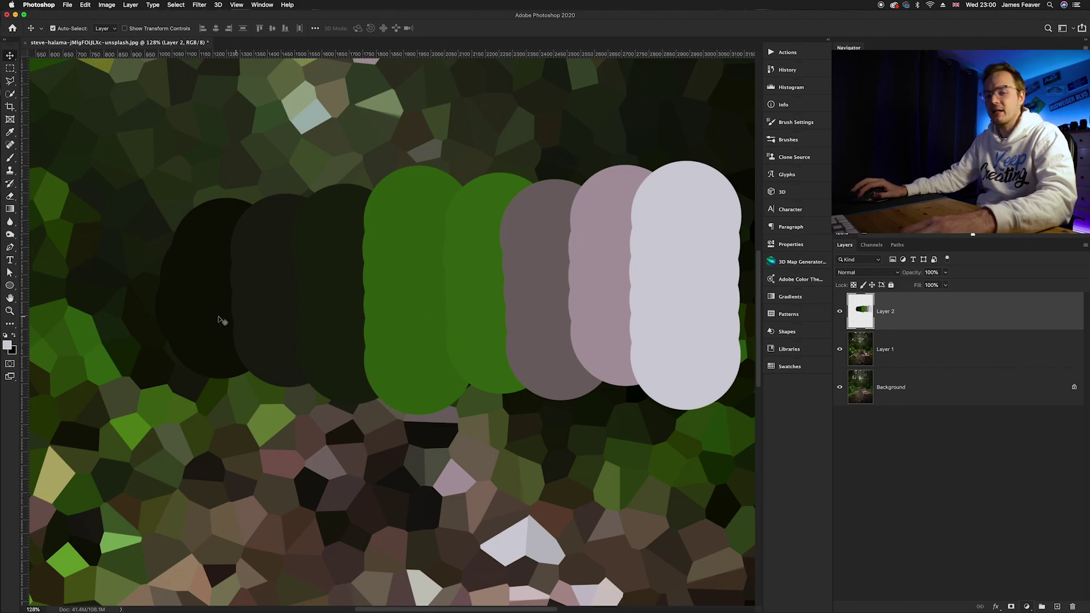
{"action": "left_click", "coordinate": [972, 490]}
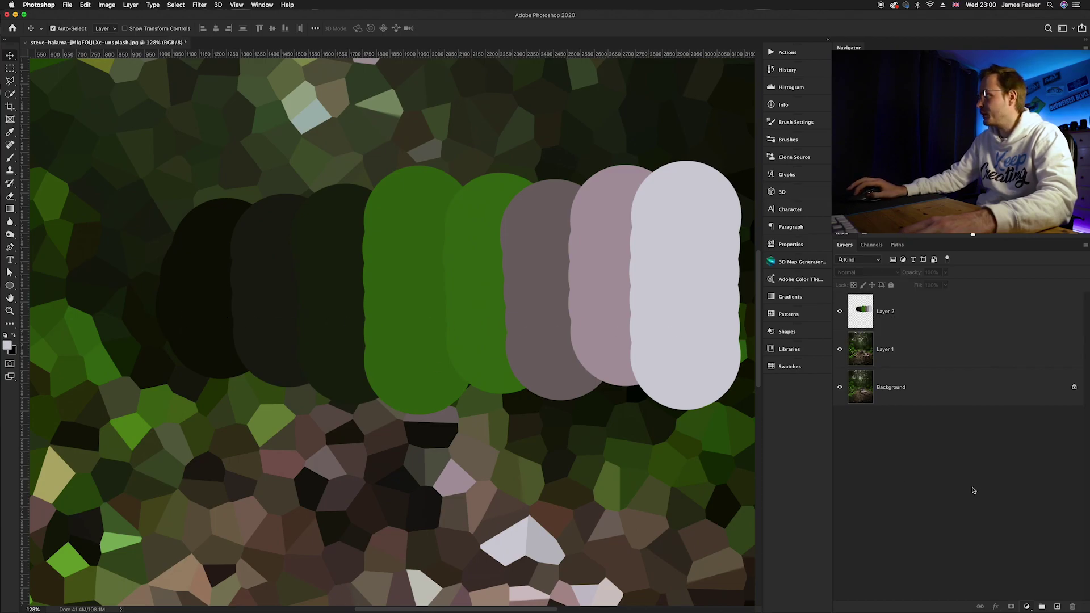
{"action": "left_click", "coordinate": [865, 353]}
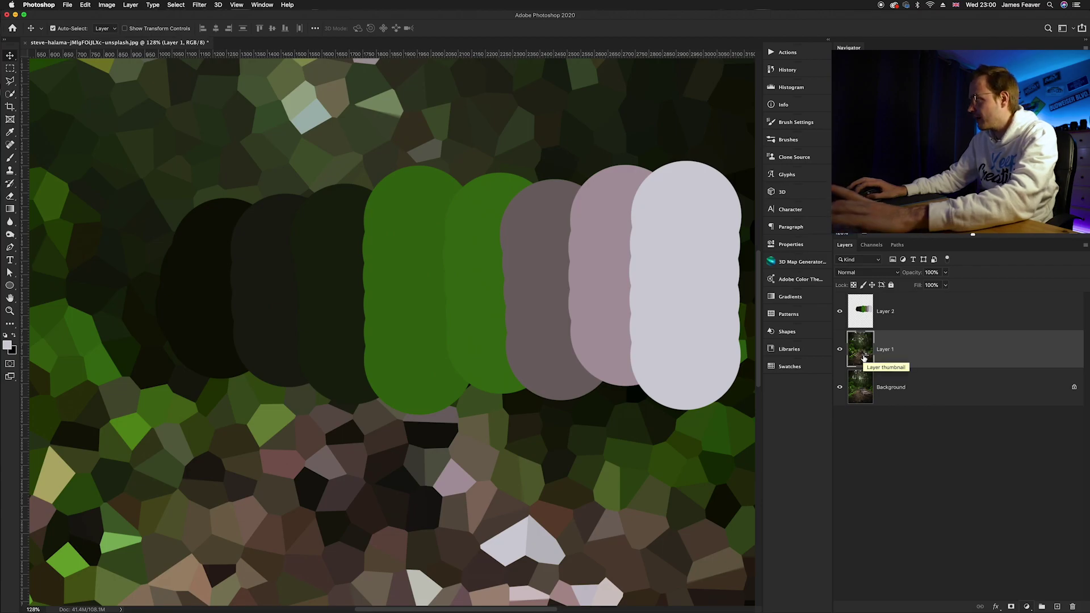
{"action": "key", "text": "BackSpace"}
{"action": "left_click", "coordinate": [890, 396]}
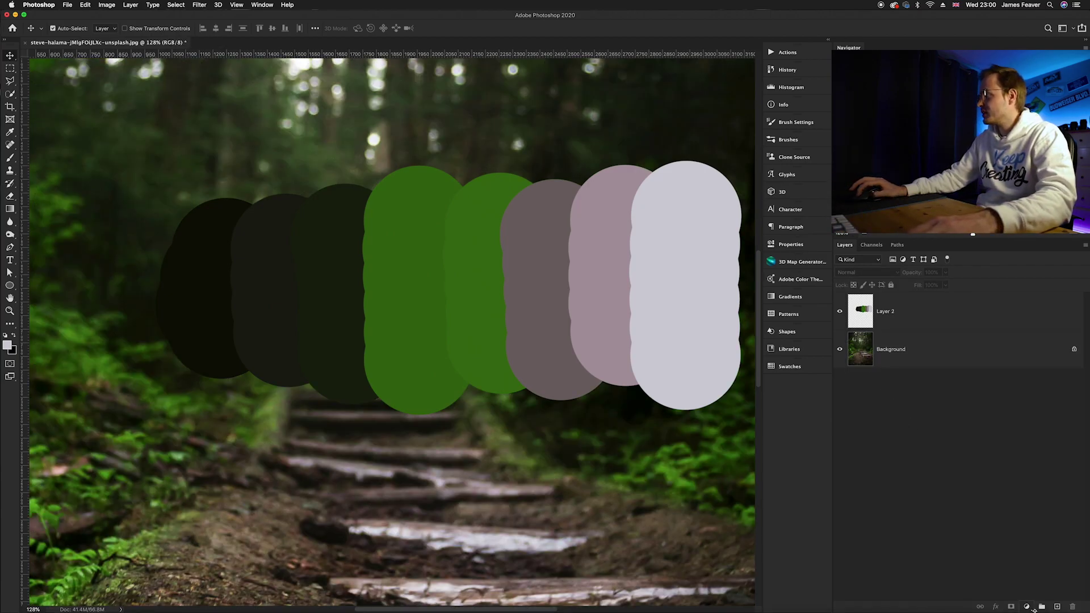
Add a white Solid Color fill layer and place it directly beneath the swatch layer
{"action": "left_click", "coordinate": [1026, 606]}
{"action": "left_click", "coordinate": [1040, 443]}
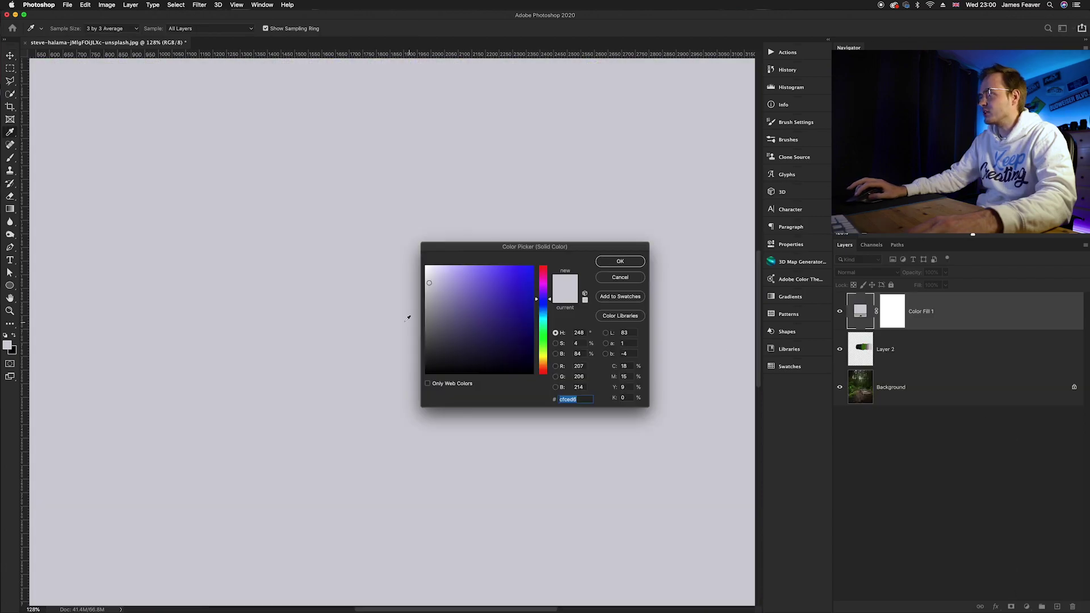
{"action": "left_click_drag", "start_coordinate": [492, 310], "coordinate": [410, 240]}
{"action": "left_click", "coordinate": [630, 264]}
{"action": "left_click_drag", "start_coordinate": [860, 312], "coordinate": [859, 357]}
{"action": "key", "text": "super+minus"}
{"action": "key", "text": "super+minus"}
{"action": "key", "text": "super+minus"}
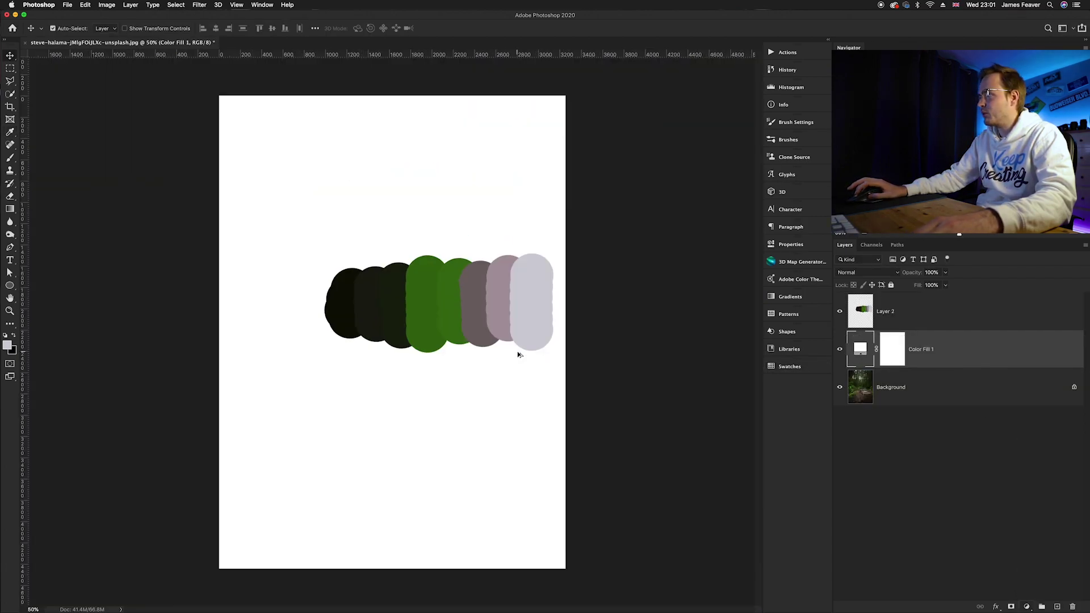
Move the swatch row to near the centre of the canvas with Free Transform and apply it
{"action": "left_click", "coordinate": [870, 317]}
{"action": "key", "text": "super+t"}
{"action": "left_click_drag", "start_coordinate": [479, 318], "coordinate": [431, 341]}
{"action": "scroll", "coordinate": [454, 342], "scroll_direction": "up", "scroll_amount": 3}
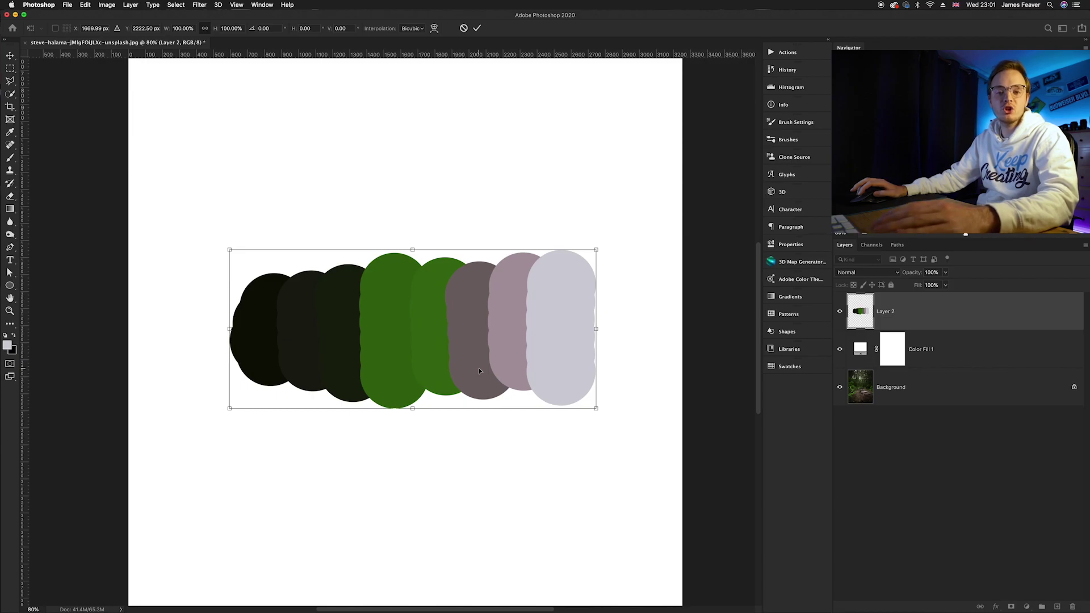
{"action": "key", "text": "Return"}
Delete the white fill layer and the swatch layer so that only the original photo layer is left
{"action": "left_click", "coordinate": [860, 351]}
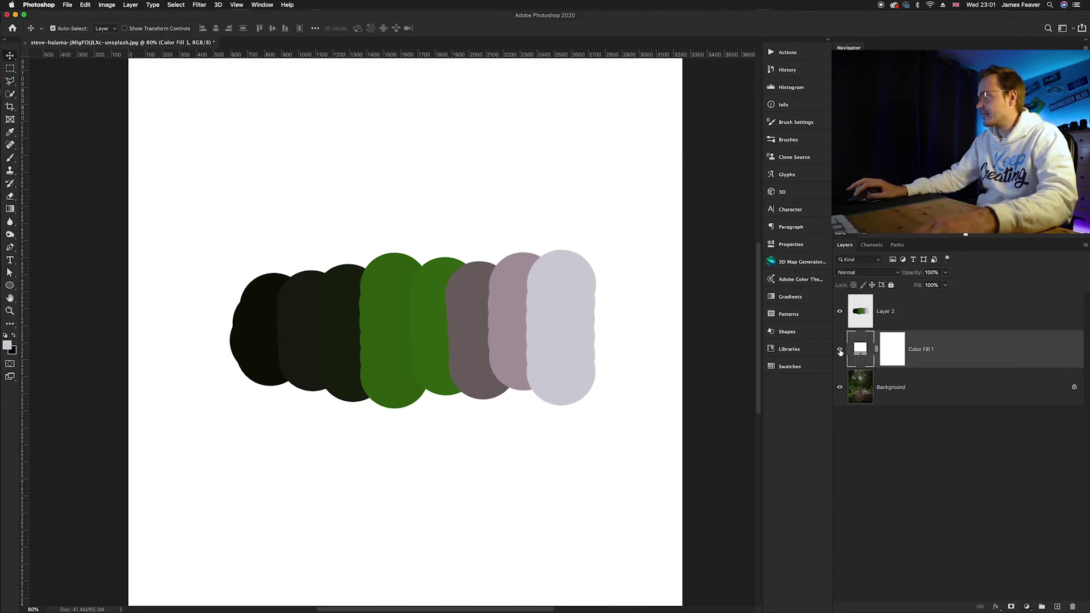
{"action": "key", "text": "BackSpace"}
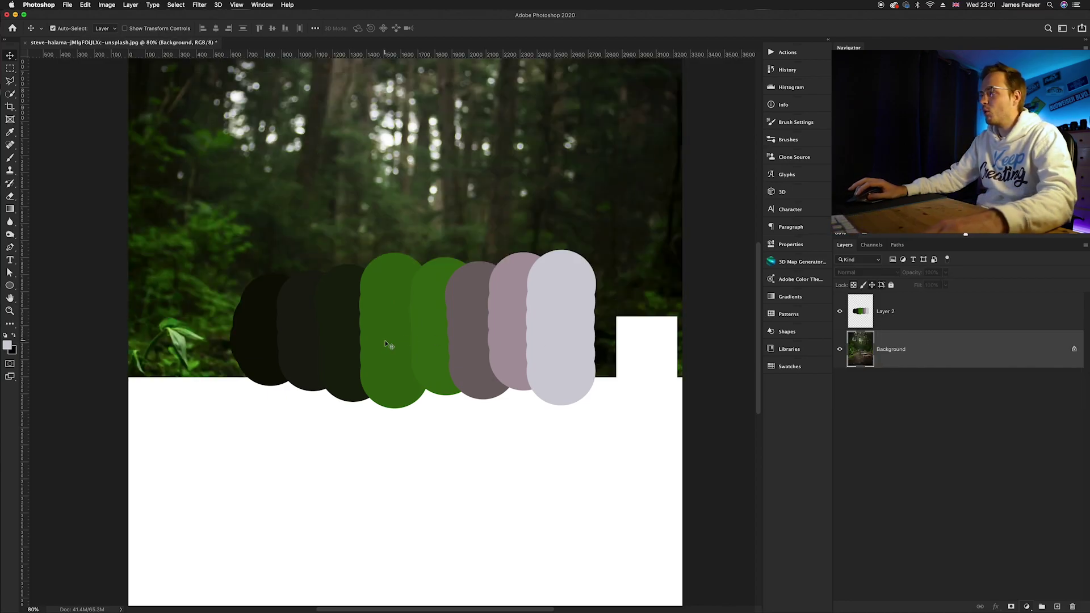
{"action": "key", "text": "super+minus"}
{"action": "key", "text": "super+minus"}
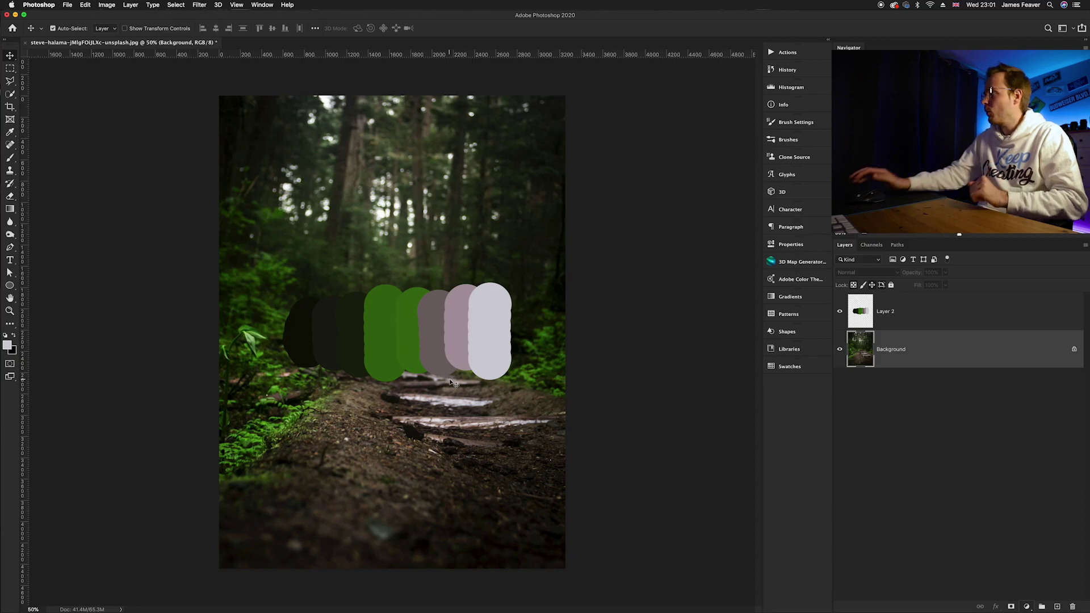
{"action": "left_click", "coordinate": [872, 319]}
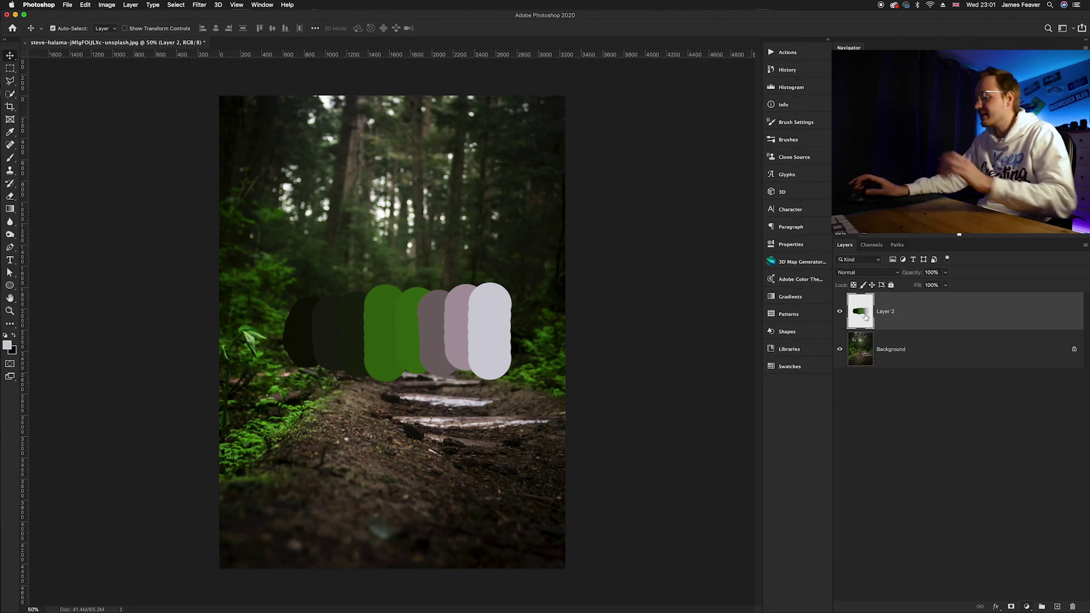
{"action": "key", "text": "Delete"}
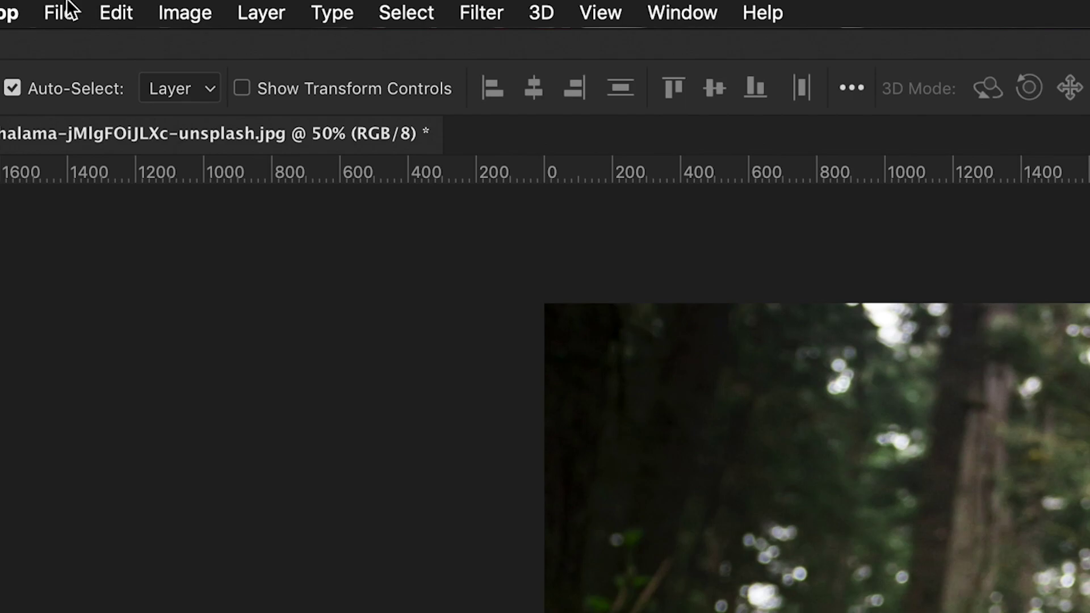
Open the forest photo in Save for Web (Legacy) and reposition the export dialog over the image
{"action": "left_click", "coordinate": [68, 5]}
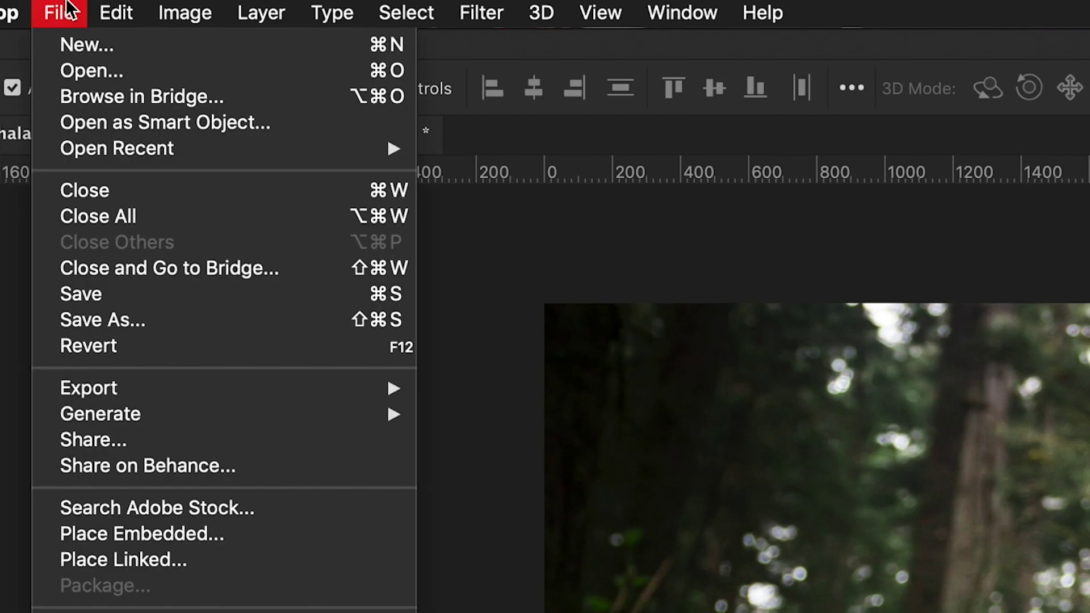
{"action": "mouse_move", "coordinate": [154, 388]}
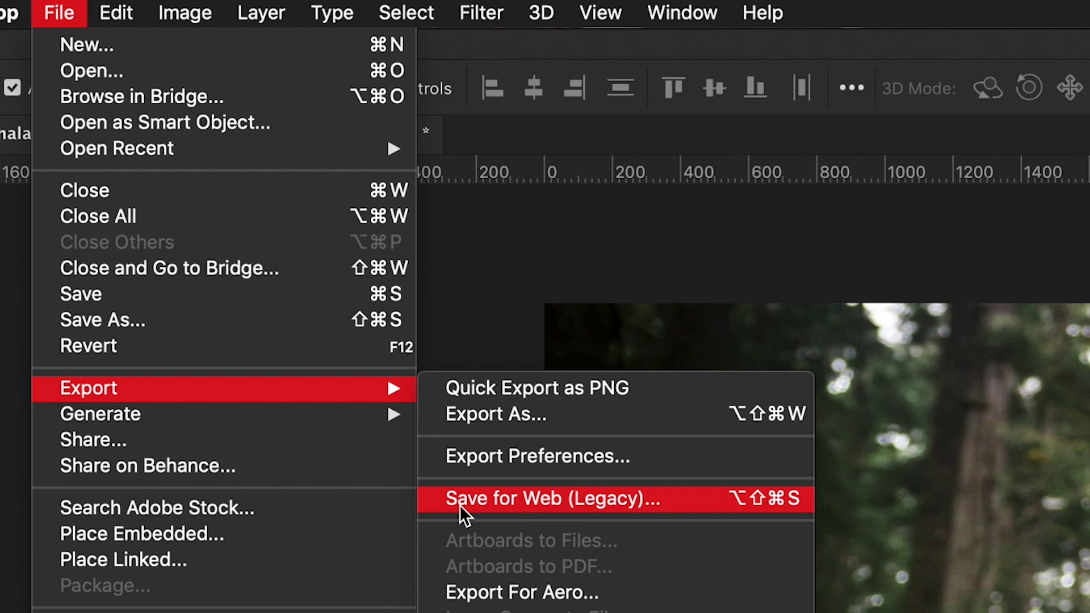
{"action": "left_click", "coordinate": [567, 501]}
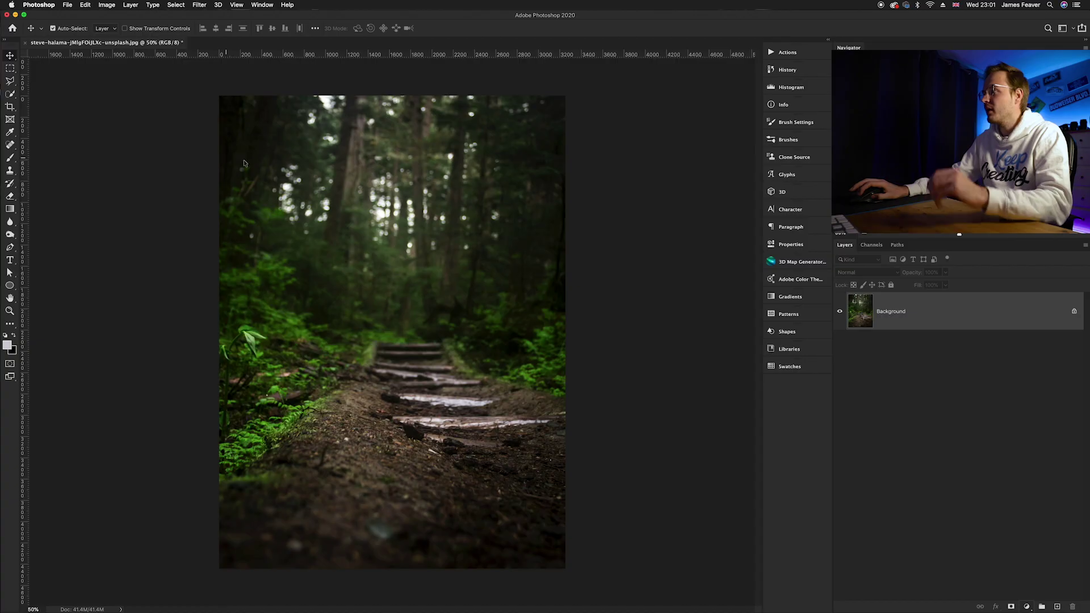
{"action": "left_click_drag", "start_coordinate": [449, 144], "coordinate": [475, 168]}
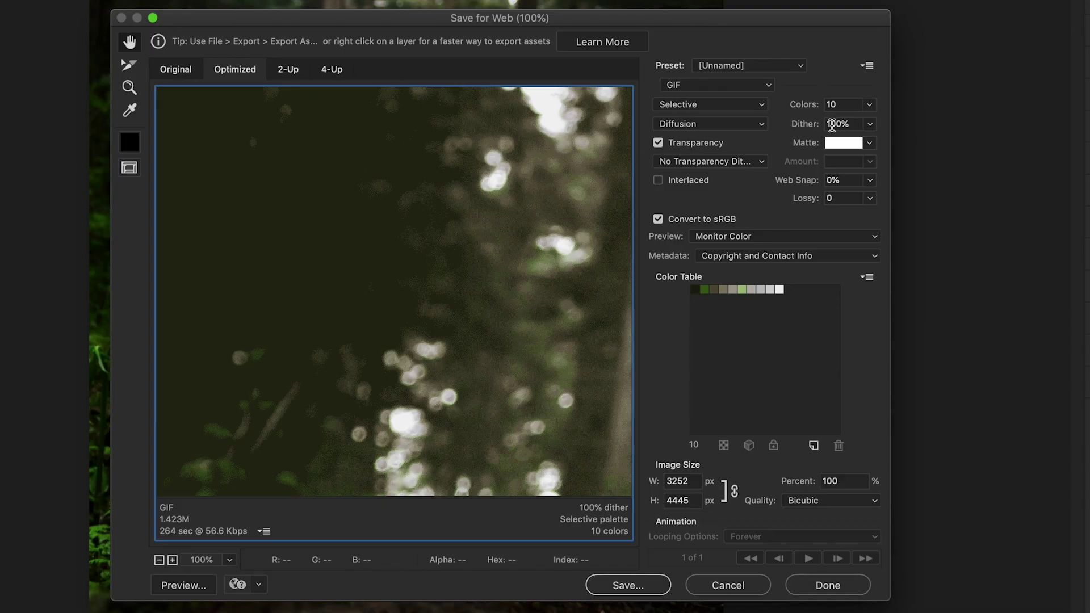
Try 20 colours for the GIF, reduce the count to 5, and sort the colour table by luminance
{"action": "double_click", "coordinate": [627, 214]}
{"action": "type", "text": "20"}
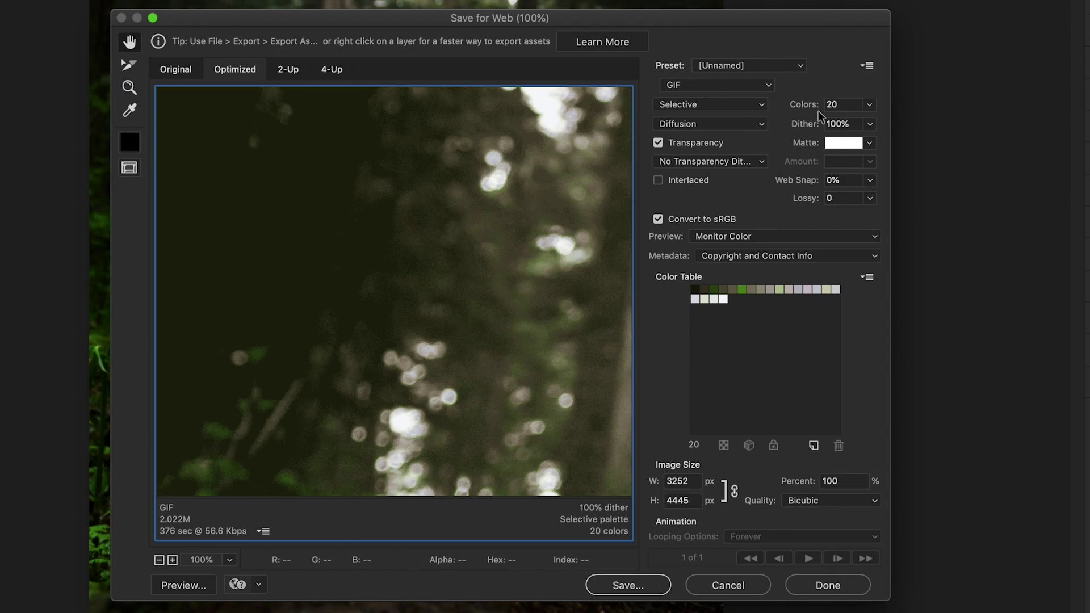
{"action": "key", "text": "Return"}
{"action": "type", "text": "5"}
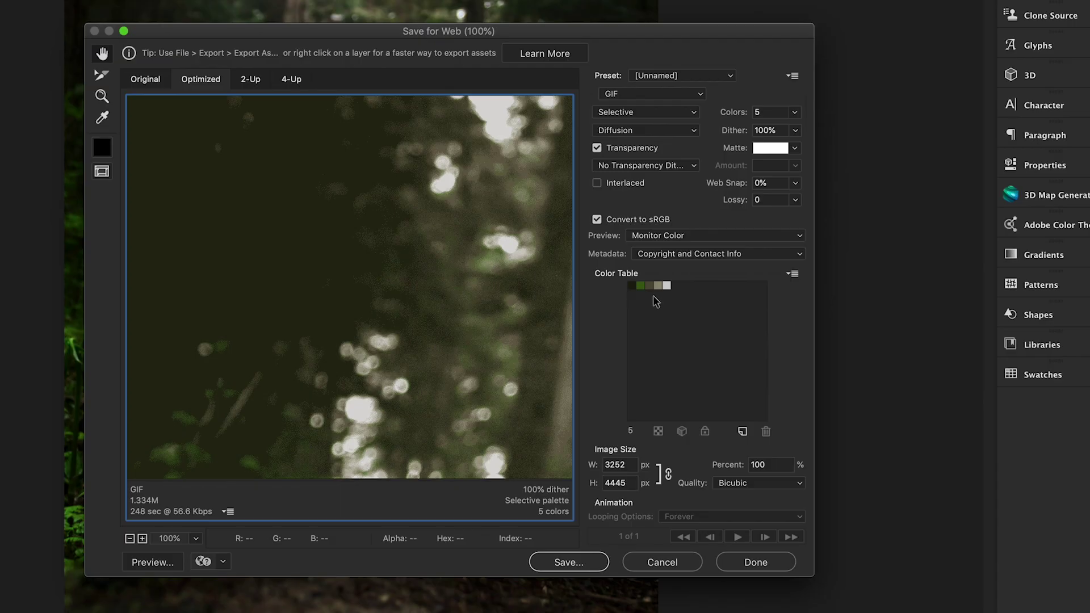
{"action": "left_click", "coordinate": [793, 276]}
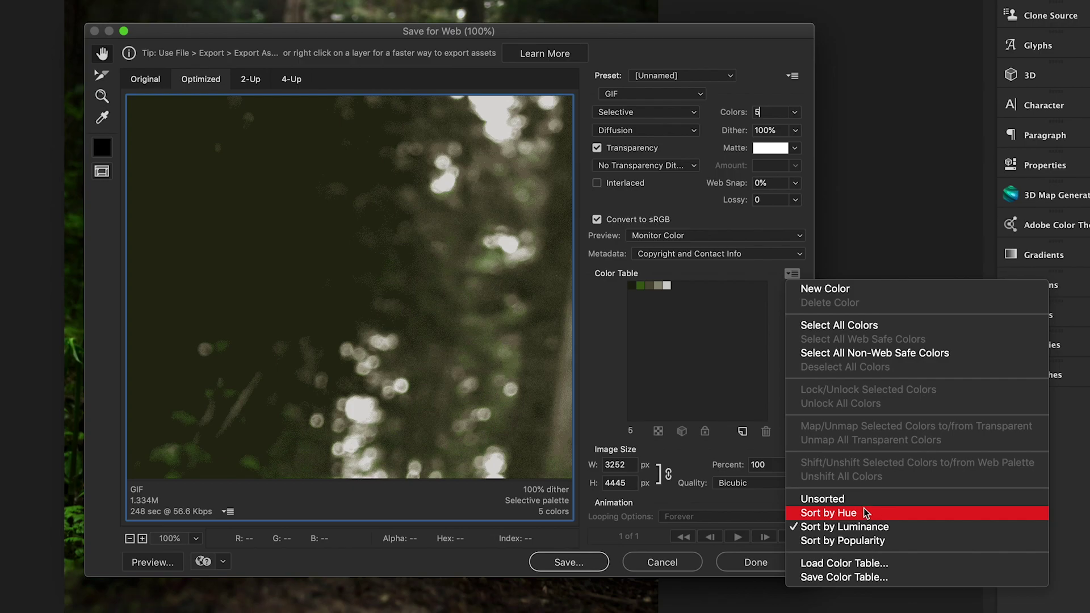
{"action": "left_click", "coordinate": [829, 528]}
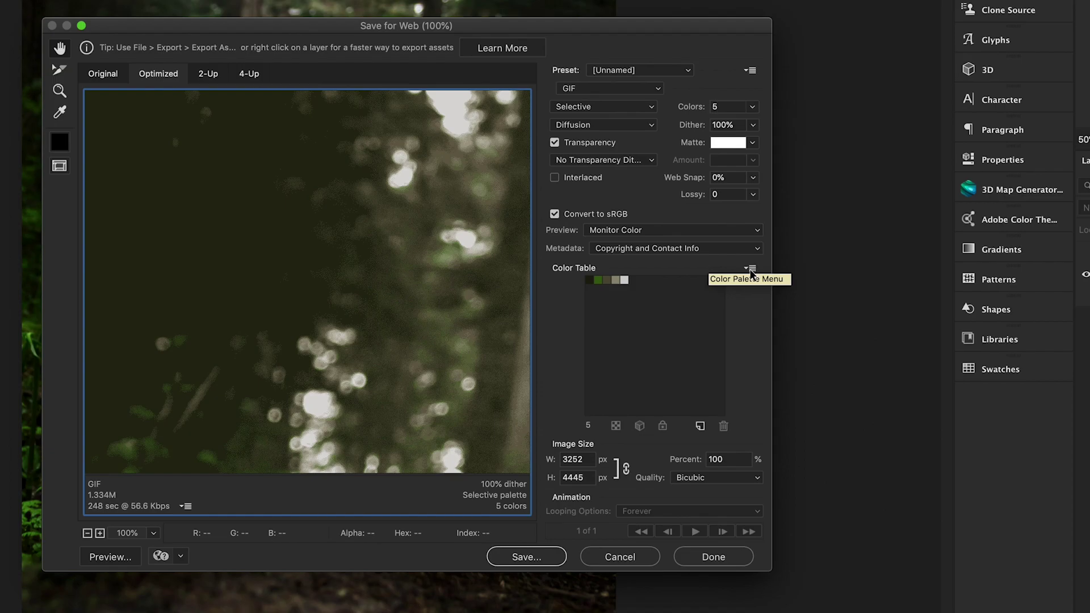
Save the colour table to the Desktop as "table 1.0.act" and finish the Save for Web dialog, keeping its settings
{"action": "left_click", "coordinate": [751, 272]}
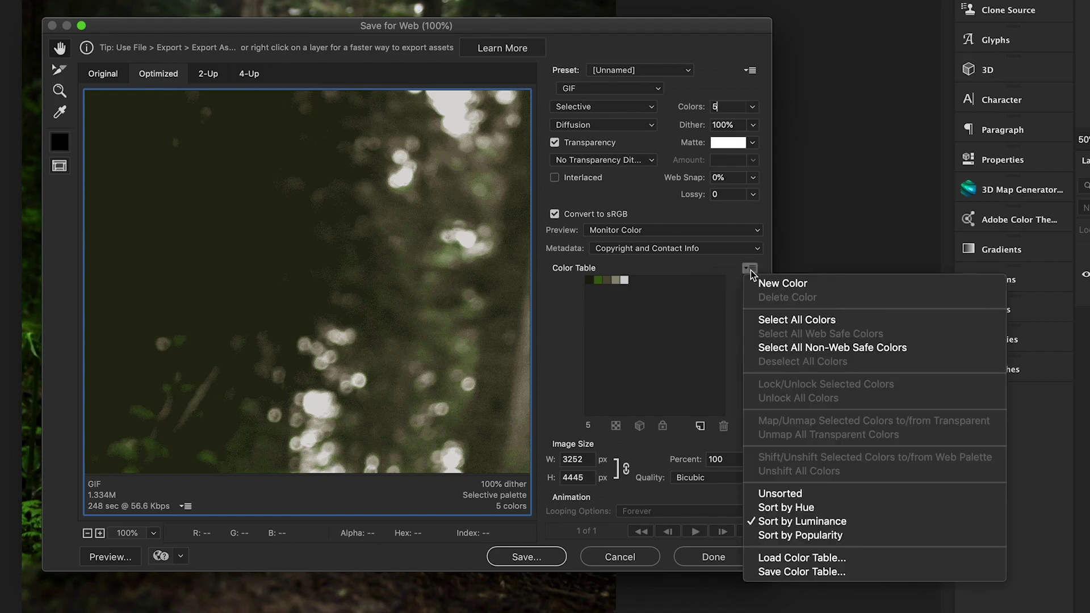
{"action": "left_click", "coordinate": [789, 571]}
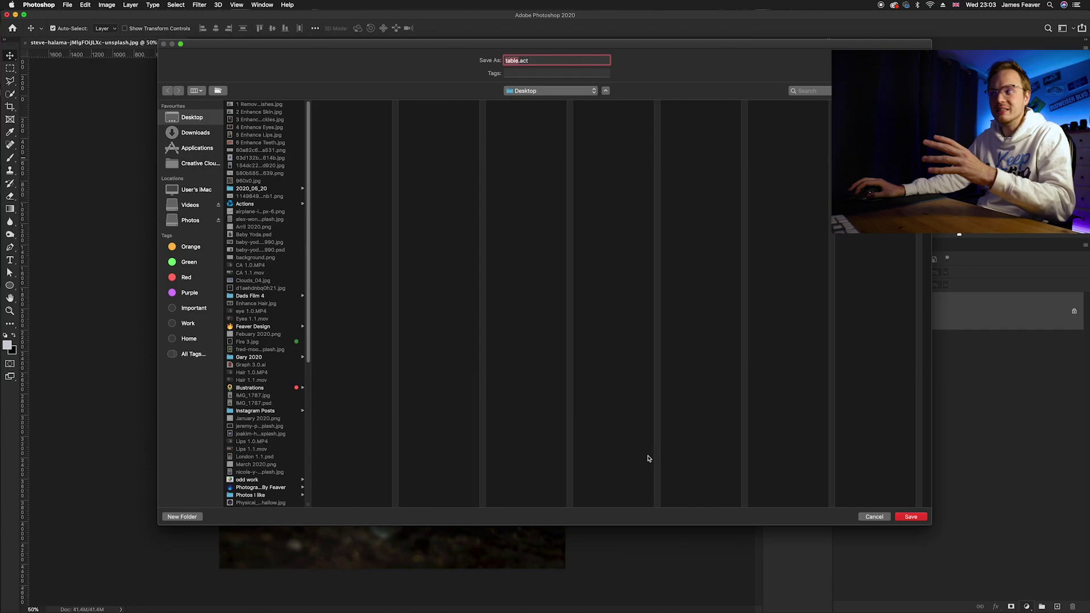
{"action": "left_click", "coordinate": [193, 120]}
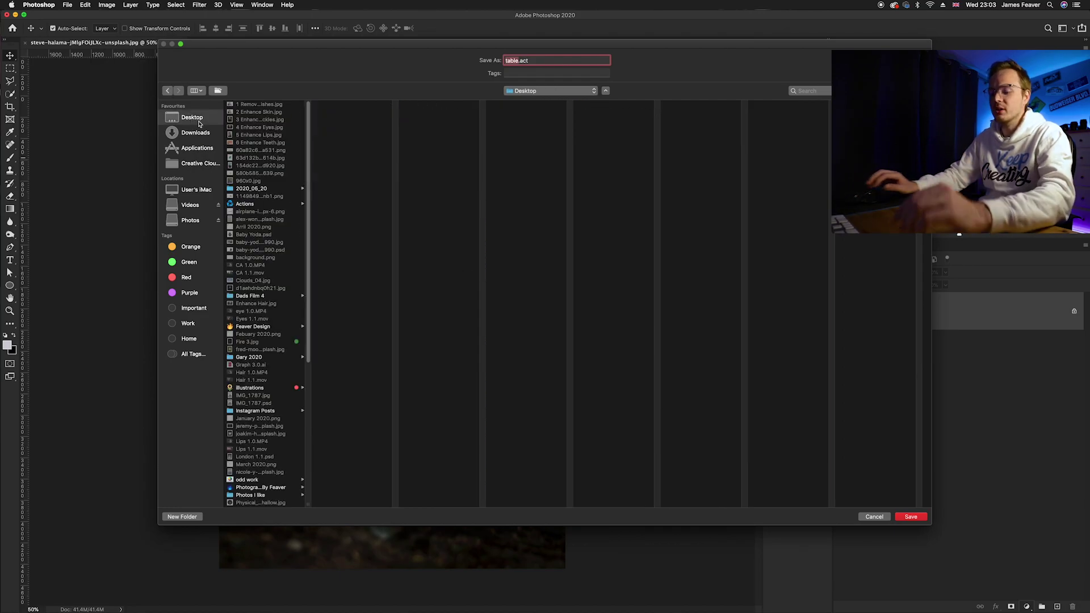
{"action": "key", "text": "Right"}
{"action": "type", "text": "1.0"}
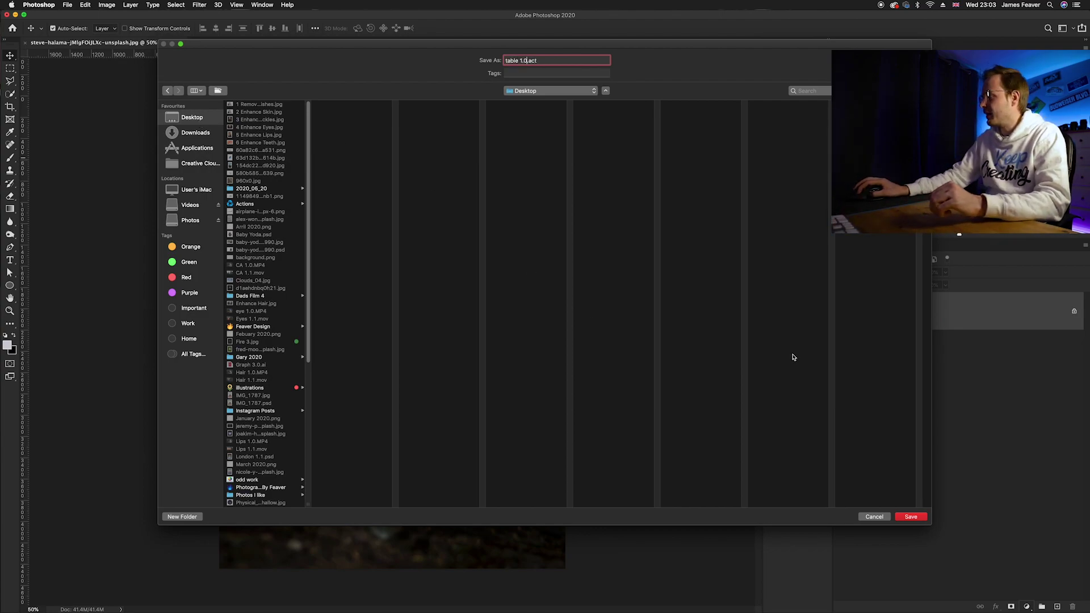
{"action": "left_click", "coordinate": [910, 518]}
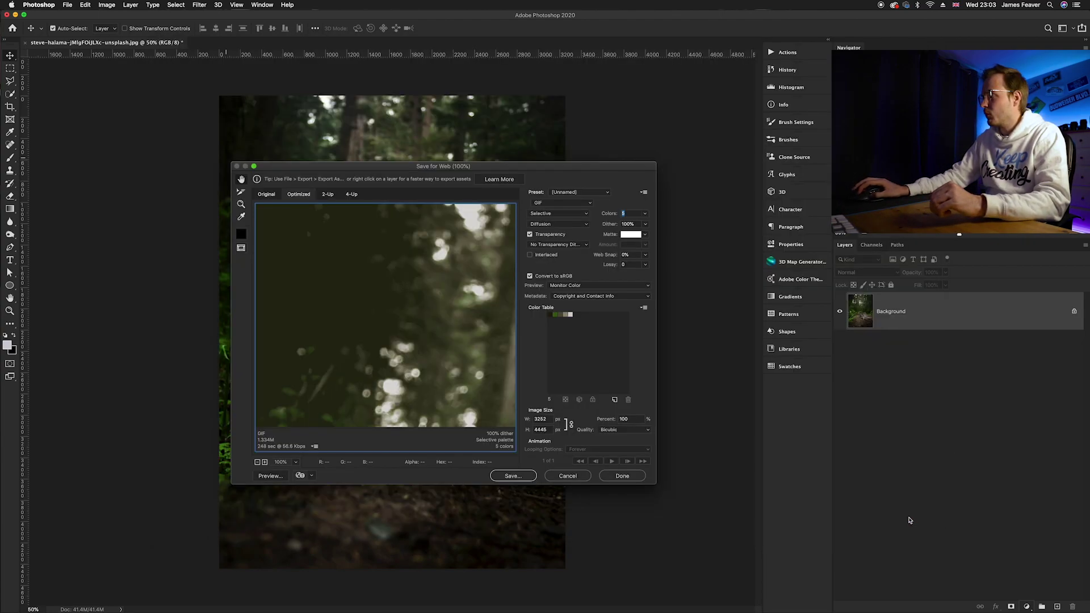
{"action": "left_click", "coordinate": [620, 478]}
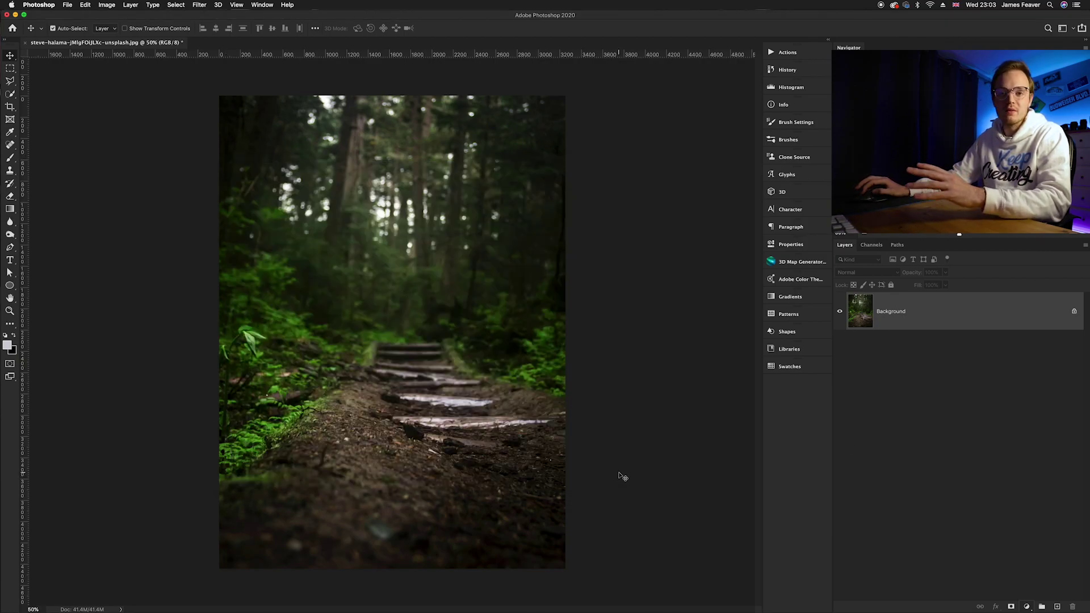
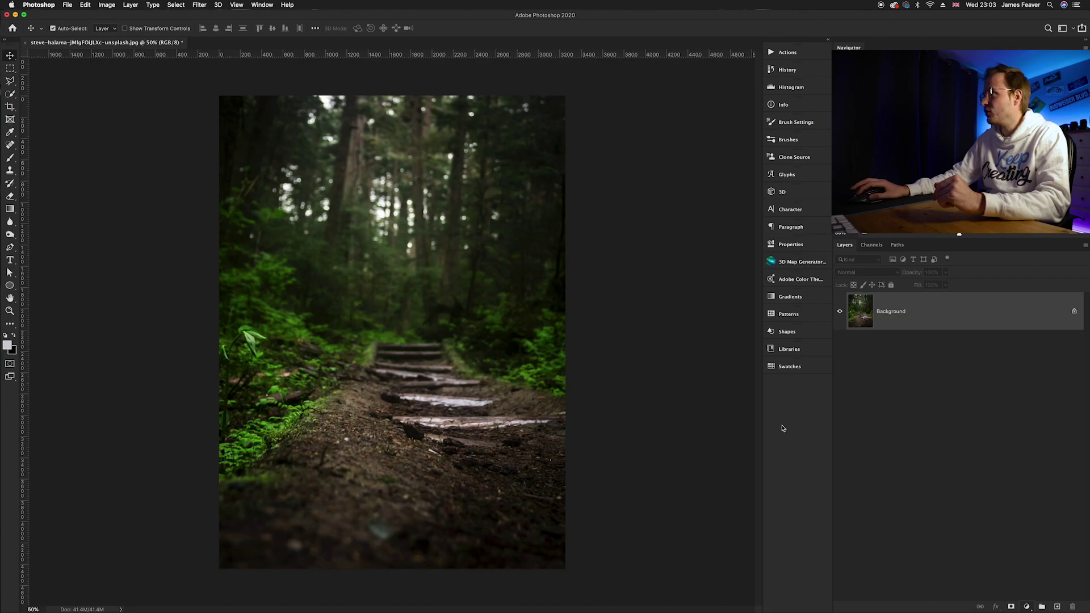
Show the Swatches panel as an enlarged floating panel over the canvas and collapse the Test 1.0 group
{"action": "left_click", "coordinate": [261, 5]}
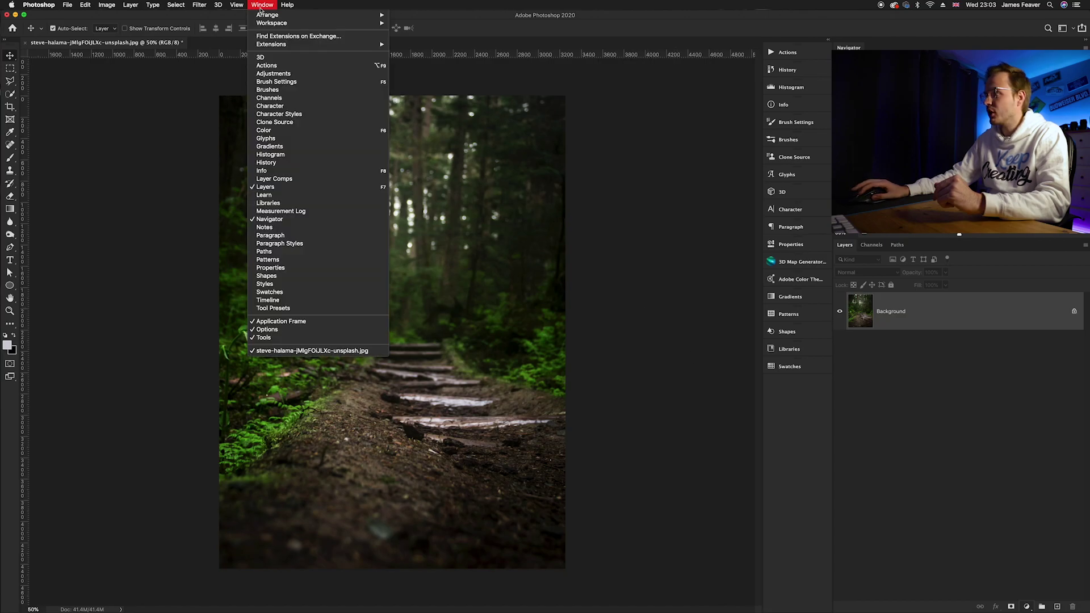
{"action": "left_click", "coordinate": [290, 292]}
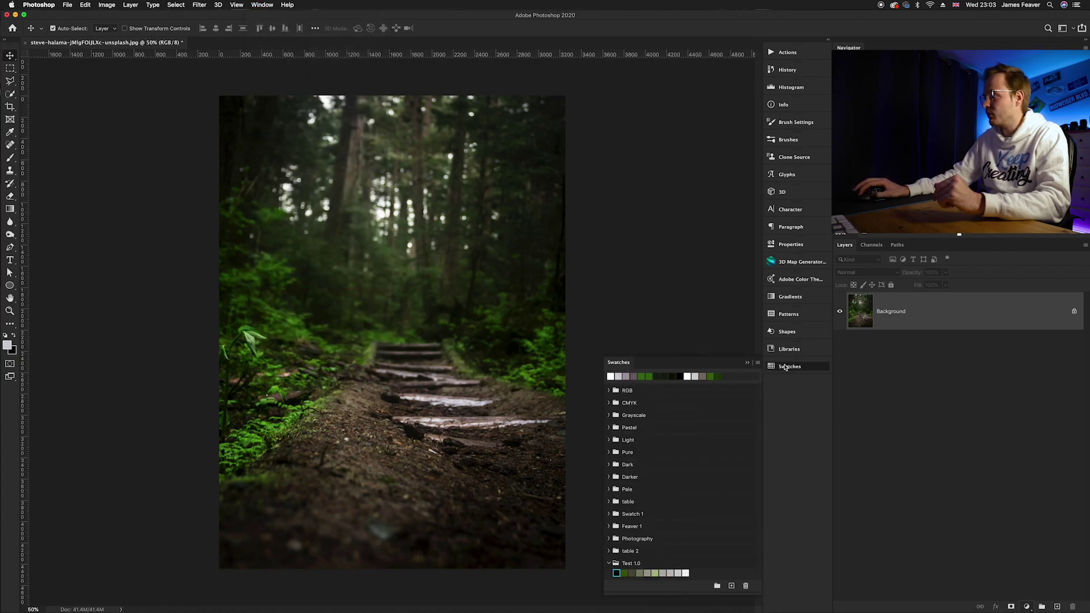
{"action": "left_click_drag", "start_coordinate": [785, 367], "coordinate": [556, 219]}
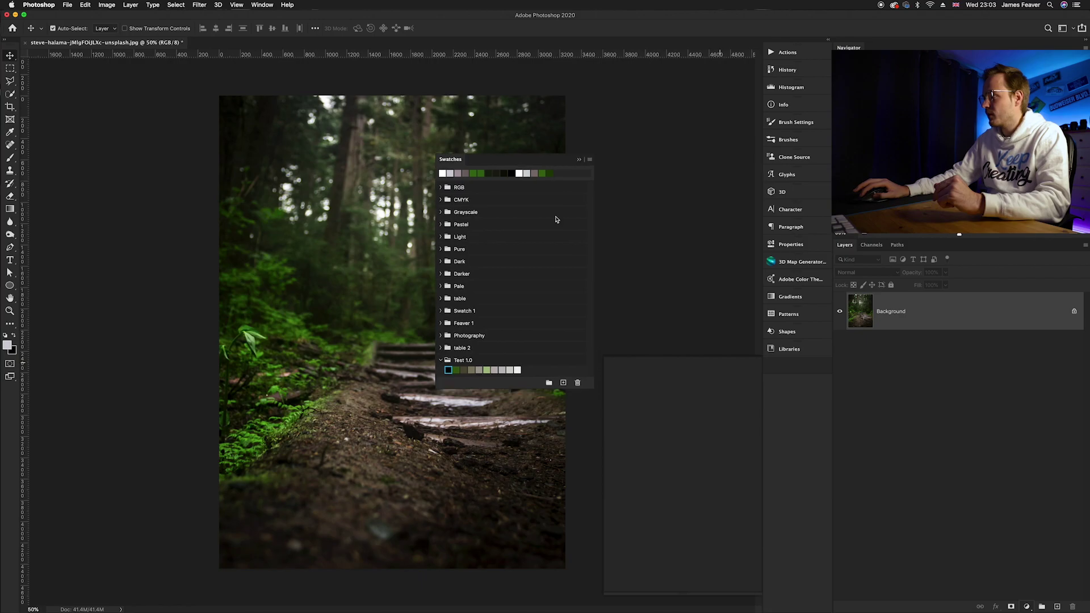
{"action": "left_click_drag", "start_coordinate": [593, 389], "coordinate": [649, 484]}
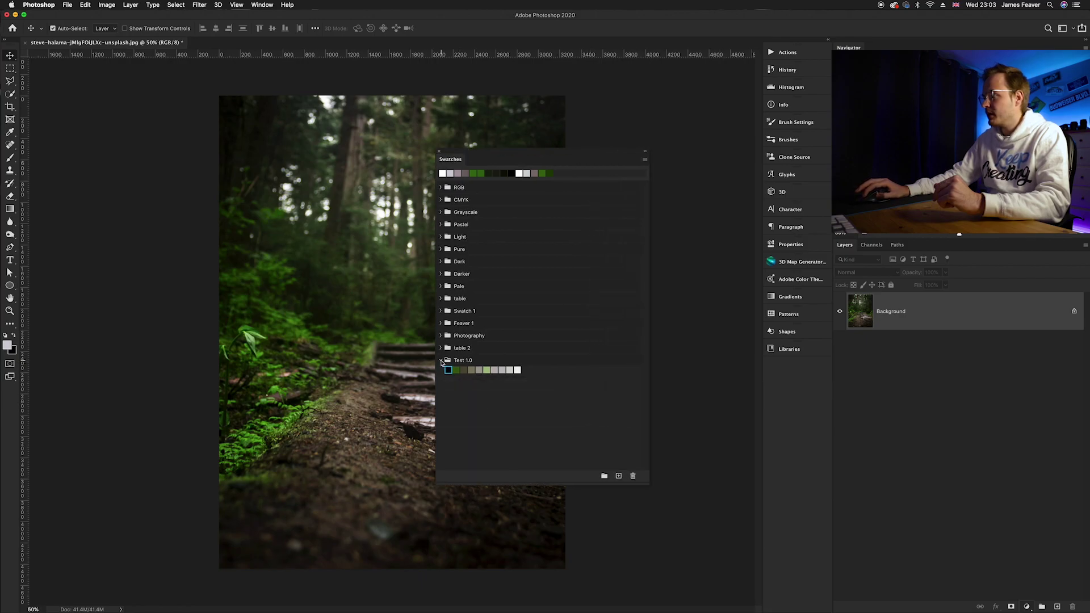
{"action": "left_click", "coordinate": [441, 361]}
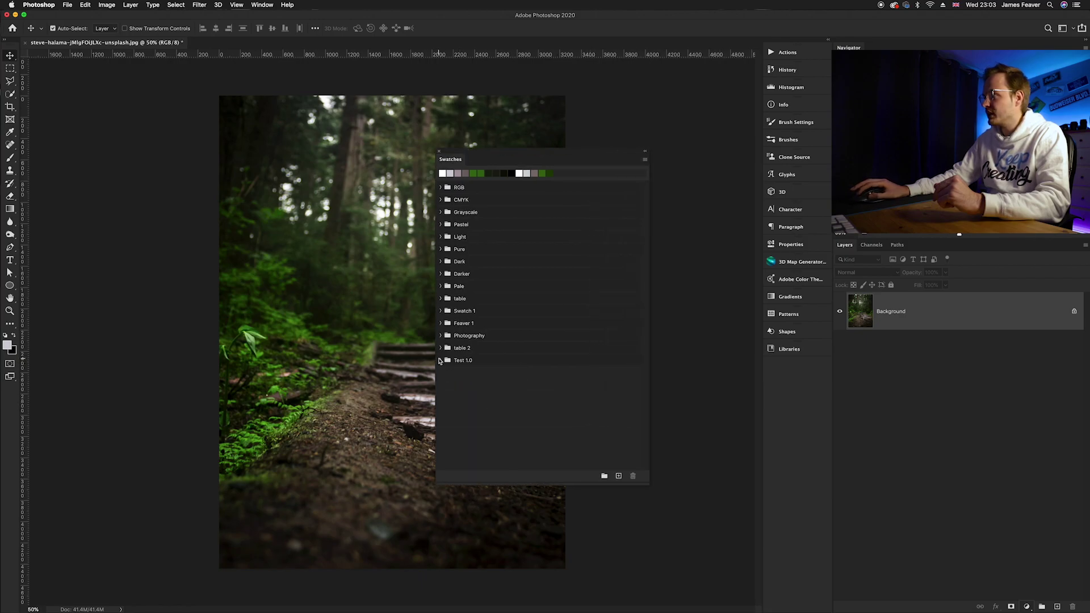
Import the colour table "table 1.0.act" from the Desktop into the swatches
{"action": "left_click", "coordinate": [645, 162]}
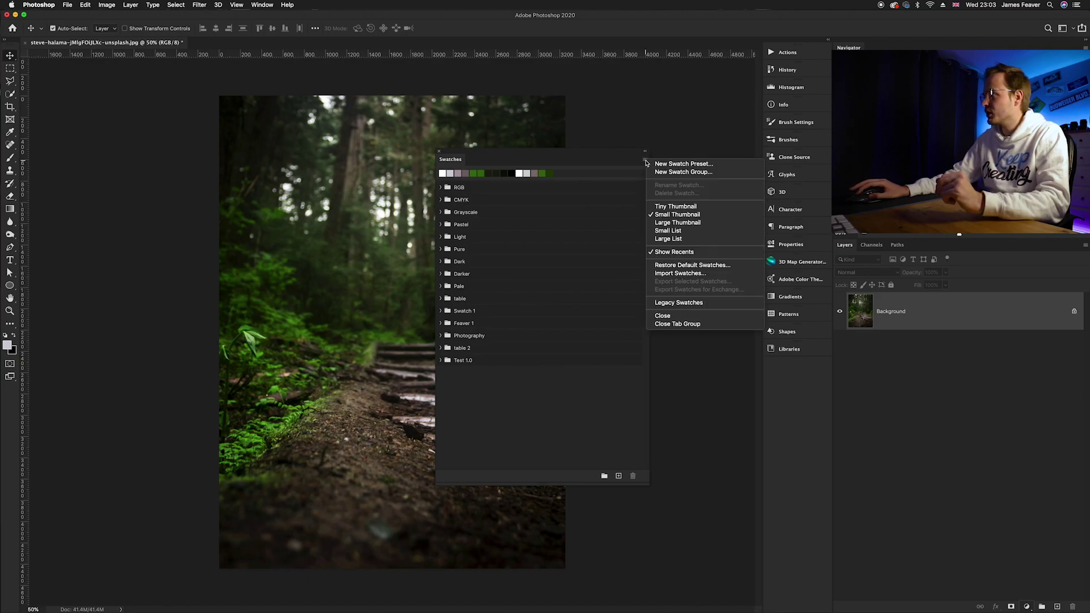
{"action": "left_click", "coordinate": [674, 274]}
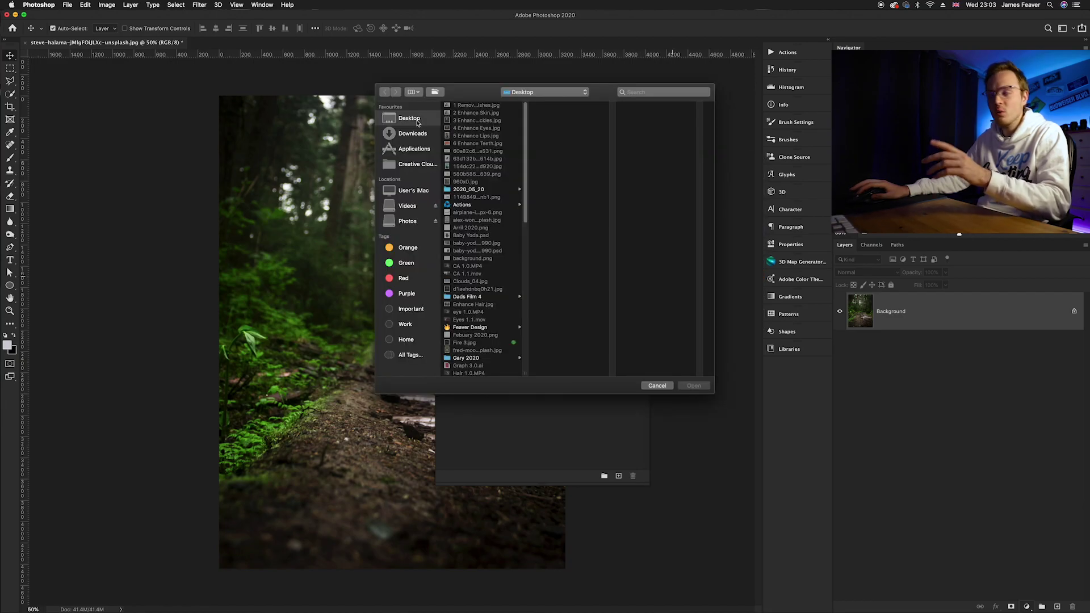
{"action": "scroll", "coordinate": [494, 265], "scroll_direction": "down", "scroll_amount": 1}
{"action": "scroll", "coordinate": [494, 264], "scroll_direction": "down", "scroll_amount": 10}
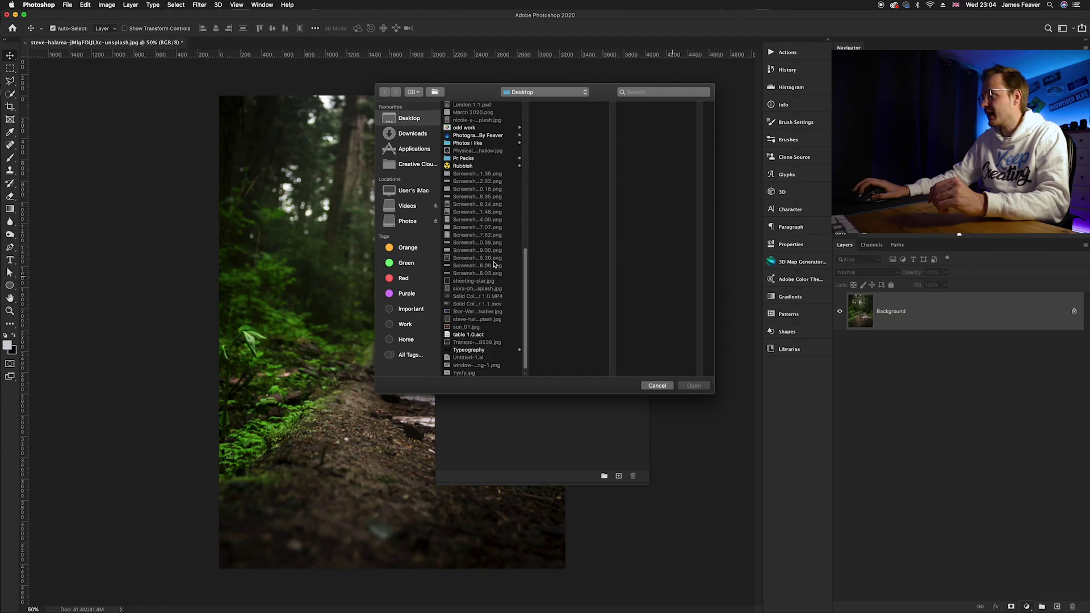
{"action": "left_click", "coordinate": [459, 336]}
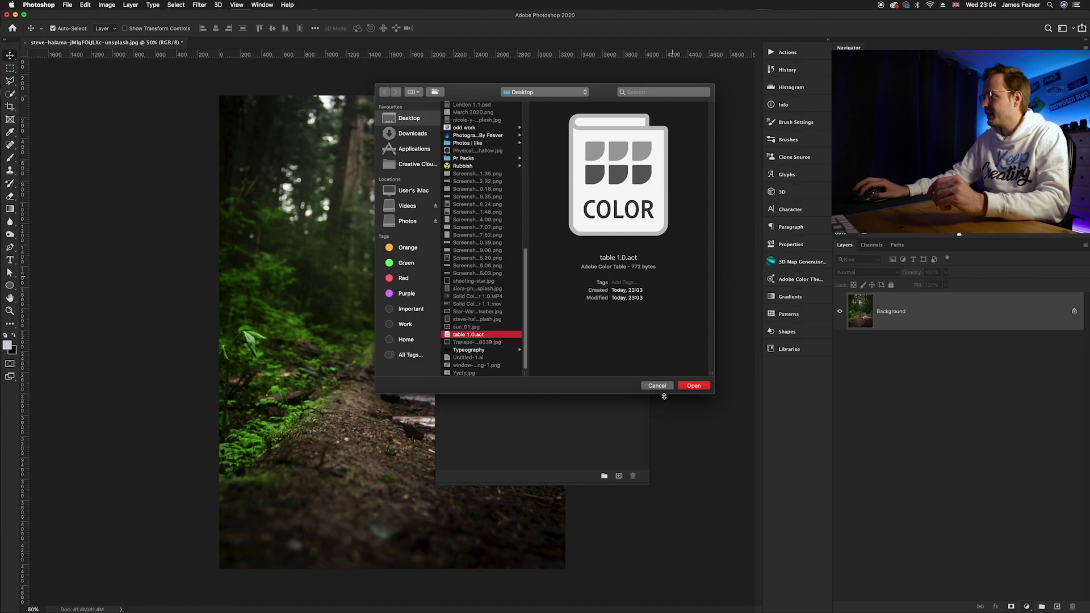
{"action": "left_click", "coordinate": [693, 386]}
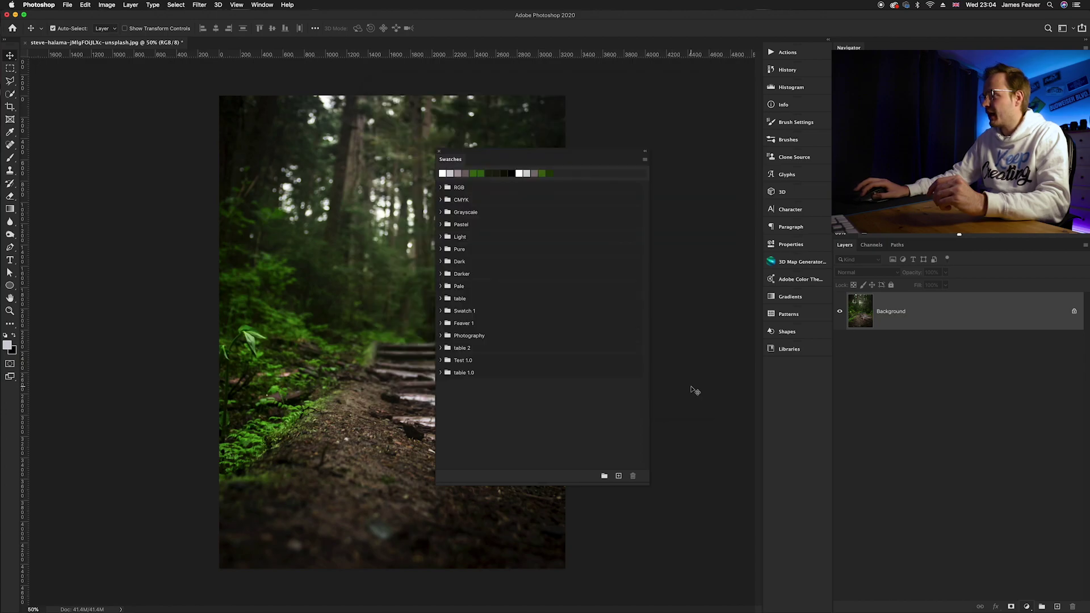
Expand the imported table 1.0 swatch group and rename it "Forest colours"
{"action": "left_click", "coordinate": [471, 375]}
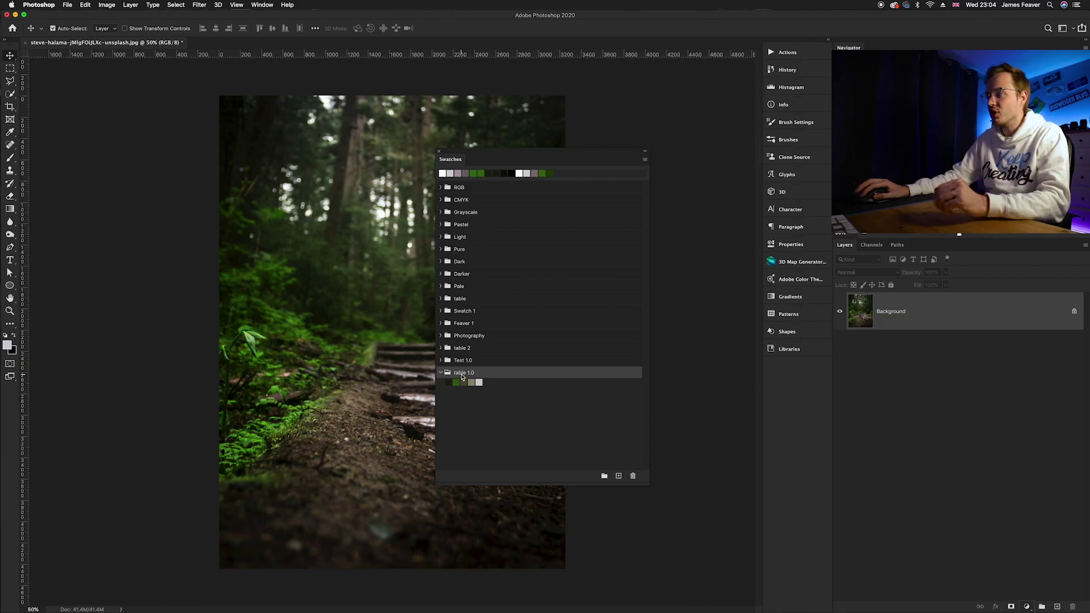
{"action": "double_click", "coordinate": [462, 373]}
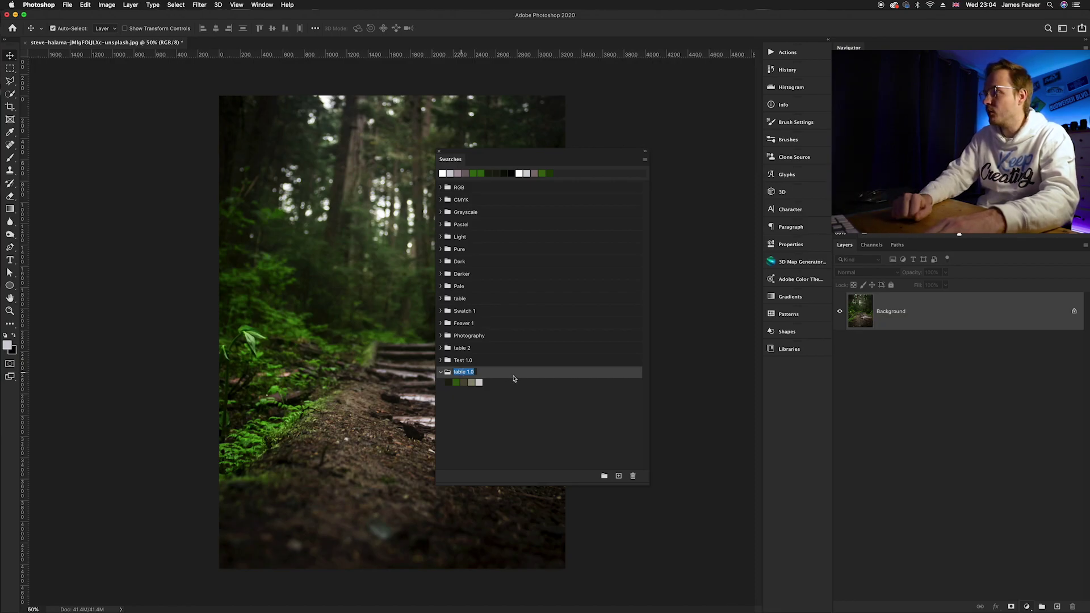
{"action": "type", "text": "Forest colours"}
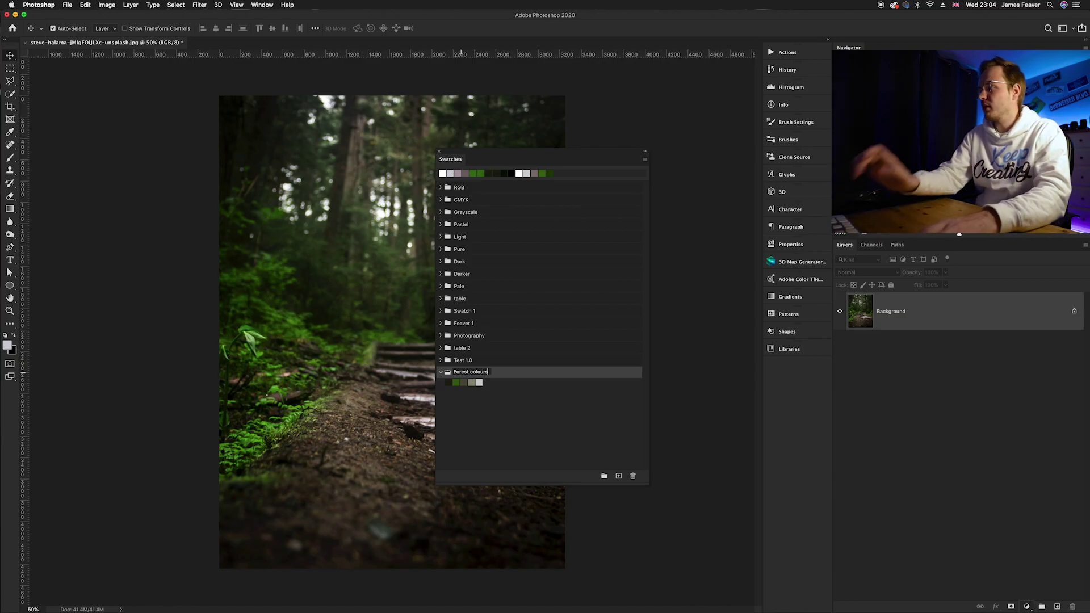
{"action": "key", "text": "Return"}
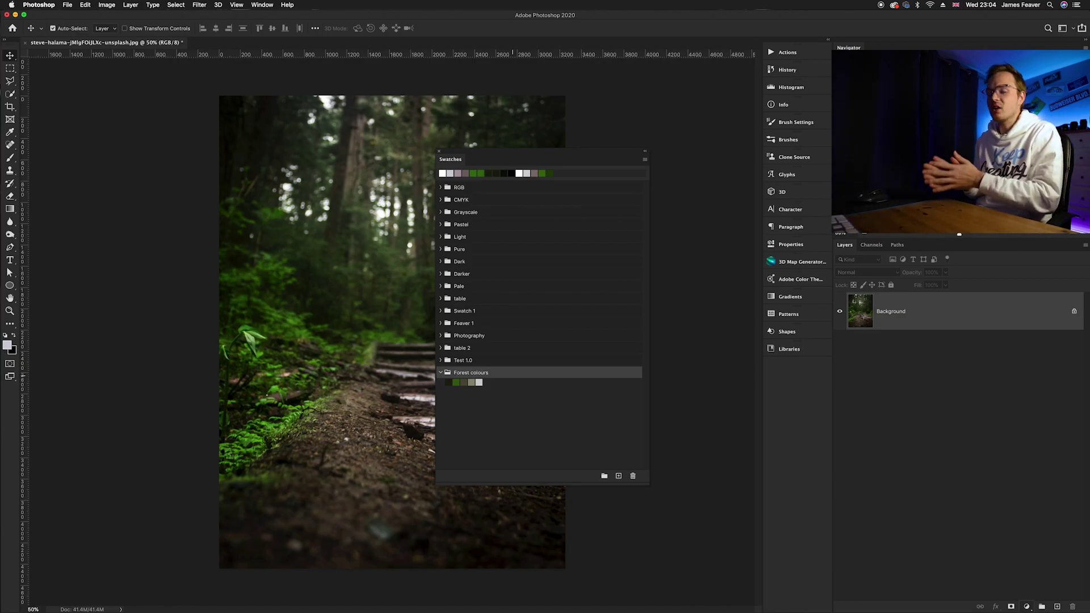